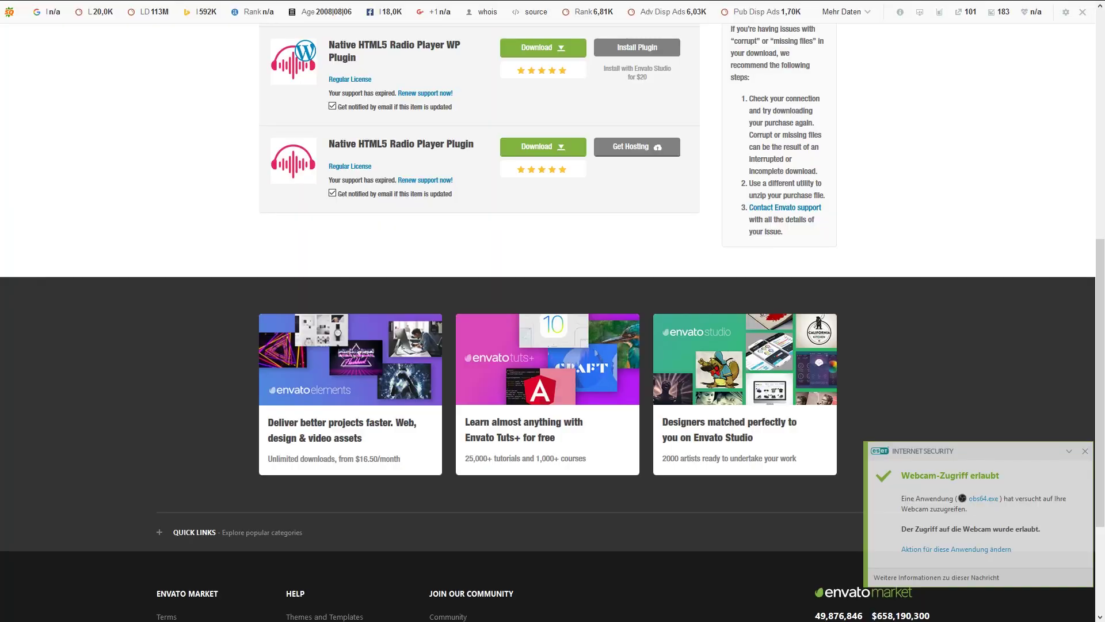
Step: Show the download options for the purchased Native HTML5 Radio Player WP Plugin
left_click(528, 50)
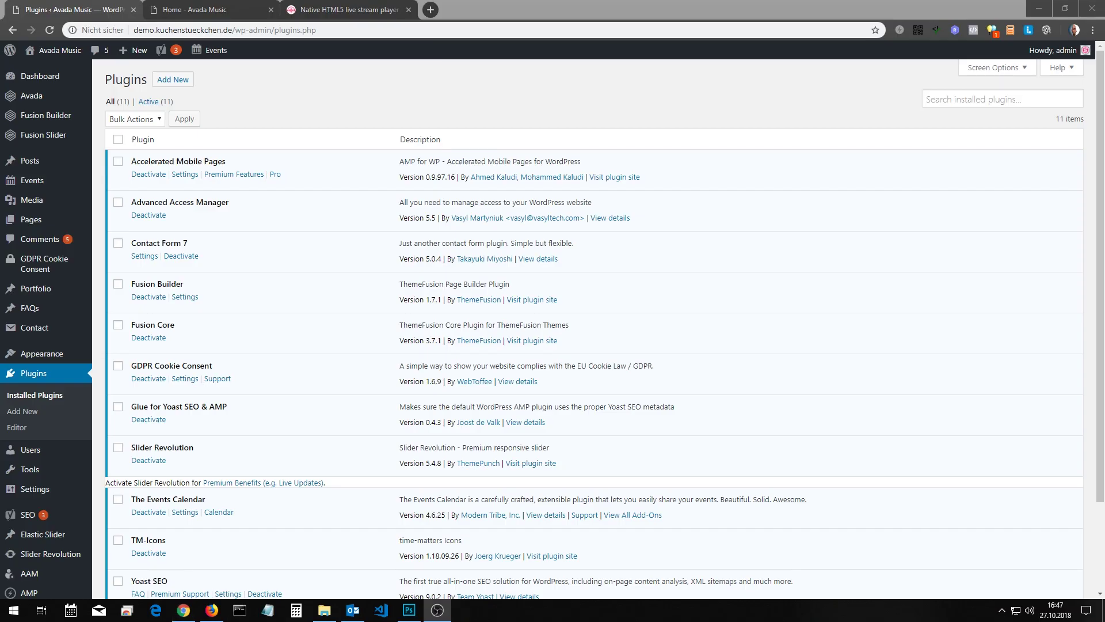
Step: Upload the codecanyon radio player zip as a new plugin, install it and activate it
left_click(176, 83)
left_click(209, 79)
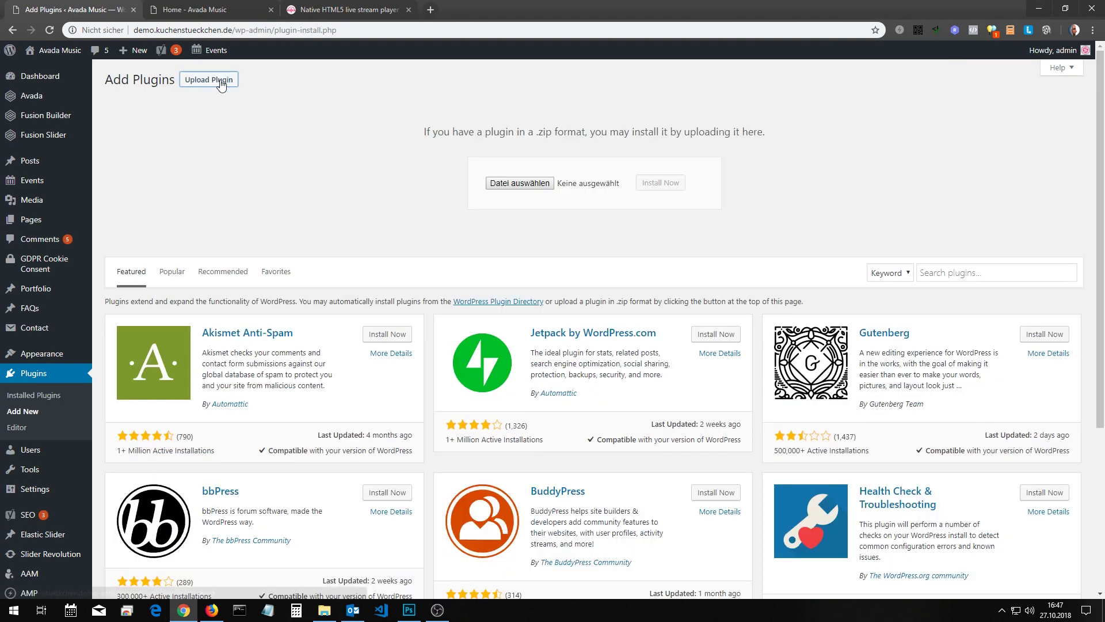
left_click(523, 186)
left_click(138, 92)
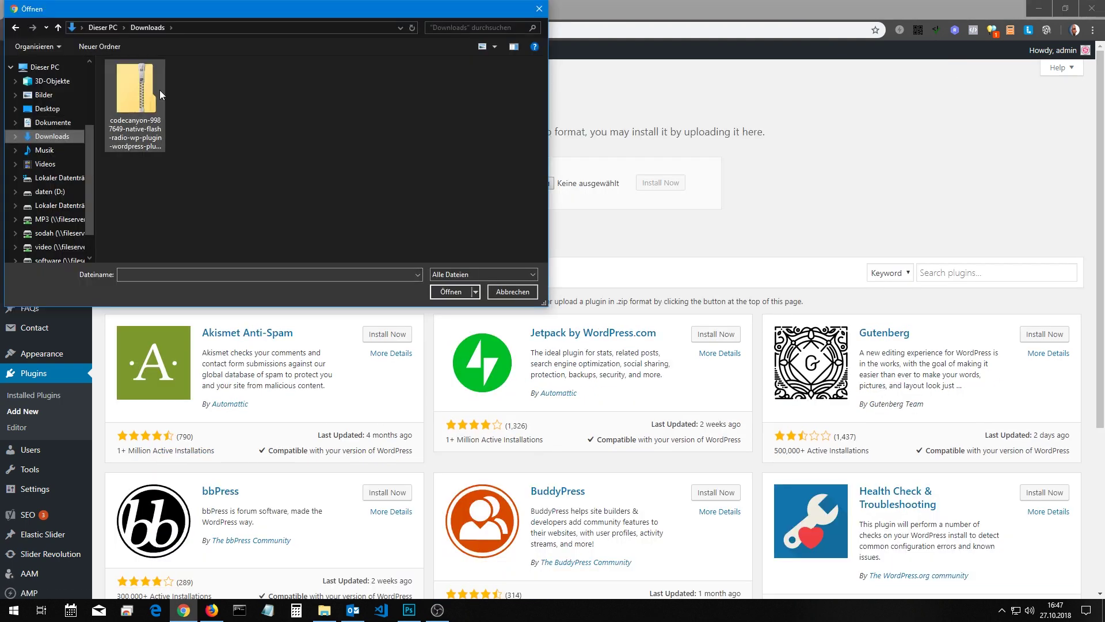
left_click(460, 292)
left_click(661, 182)
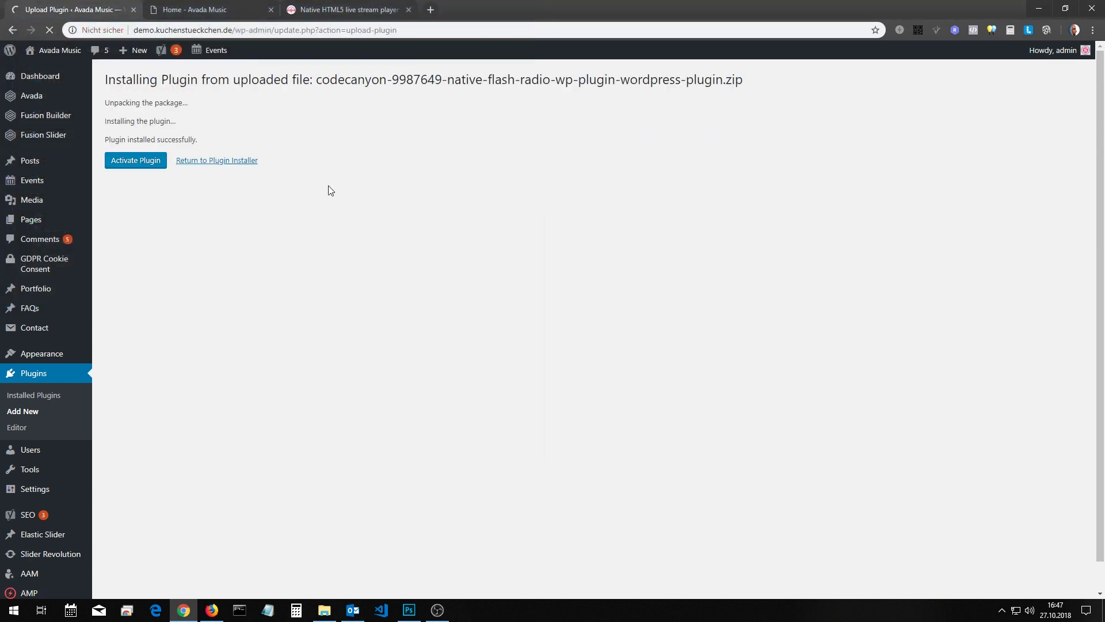
left_click(143, 163)
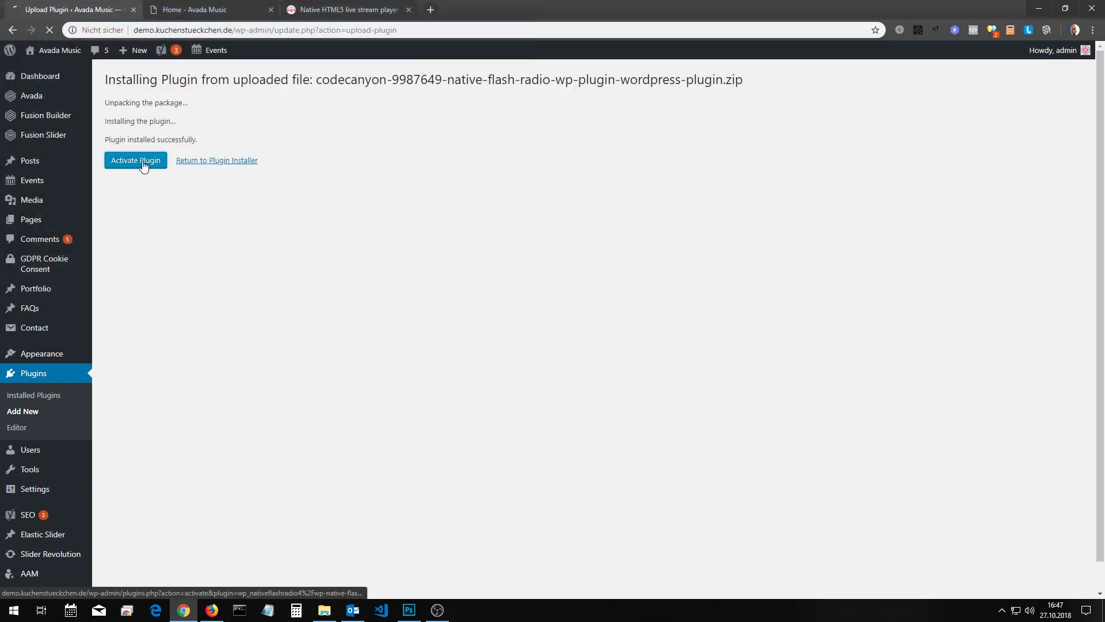
Step: Check the stream URL and keep shoutcast2 as the stream type
scroll(80, 274, "down", 3)
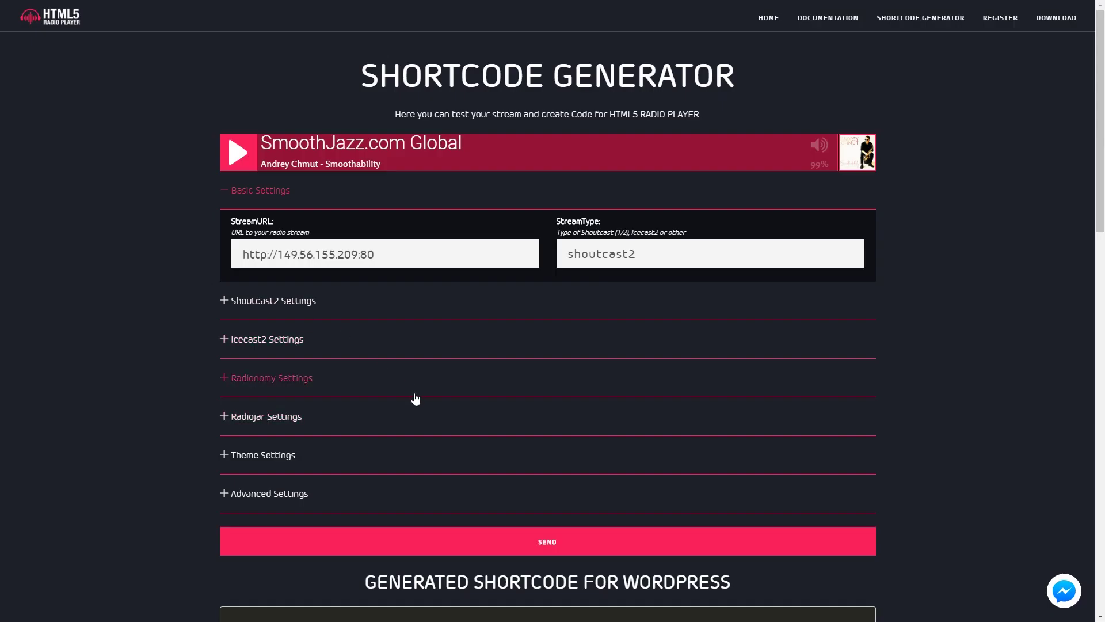
left_click_drag(381, 254, 235, 263)
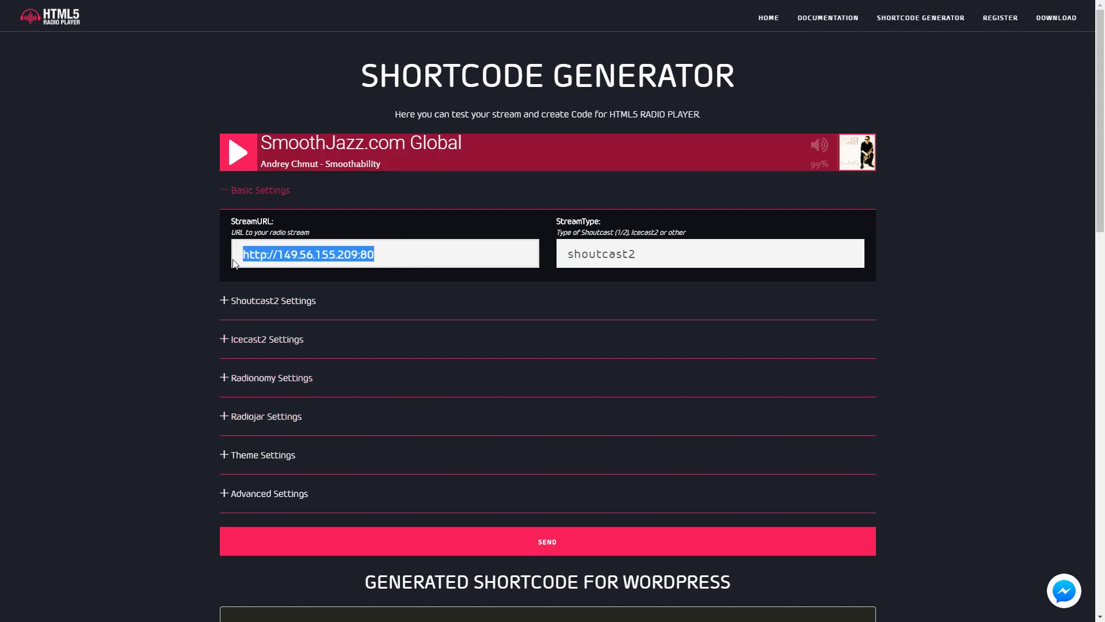
left_click(704, 260)
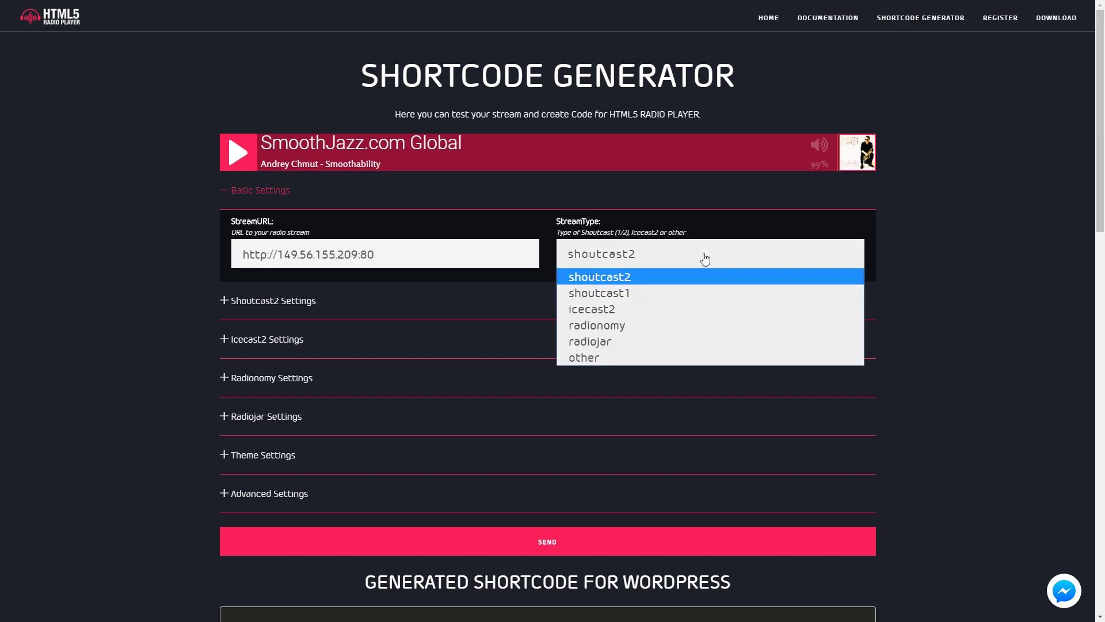
left_click(705, 259)
Step: Expand Shoutcast2 Settings and review stream path /live and stream ID 1
left_click(330, 303)
triple_click(381, 296)
left_click(615, 291)
left_click(931, 301)
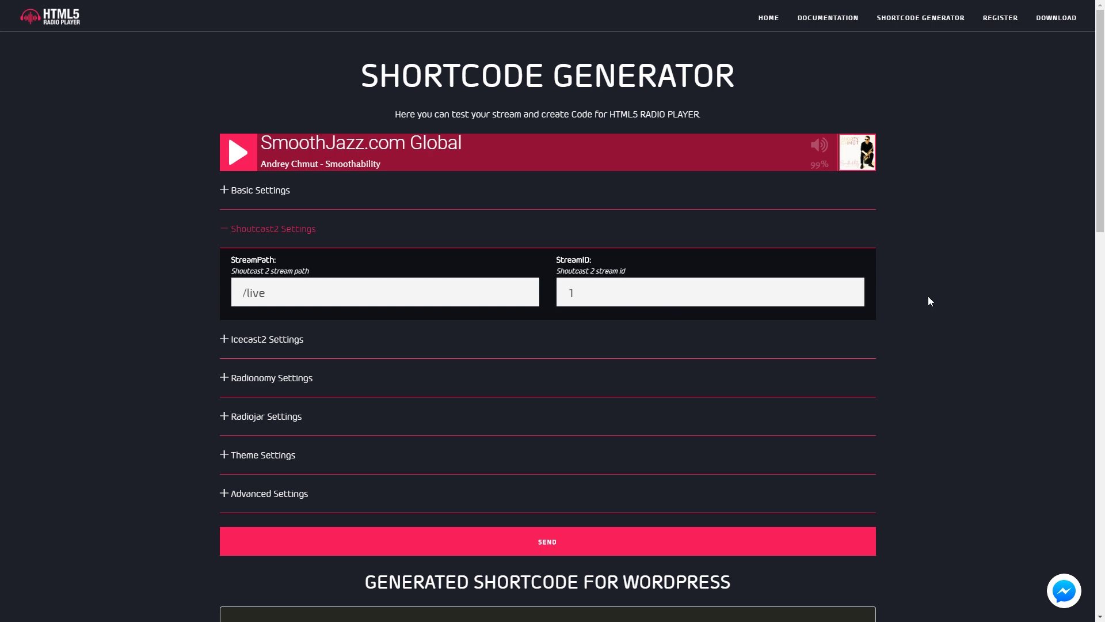
scroll(459, 422, "down", 2)
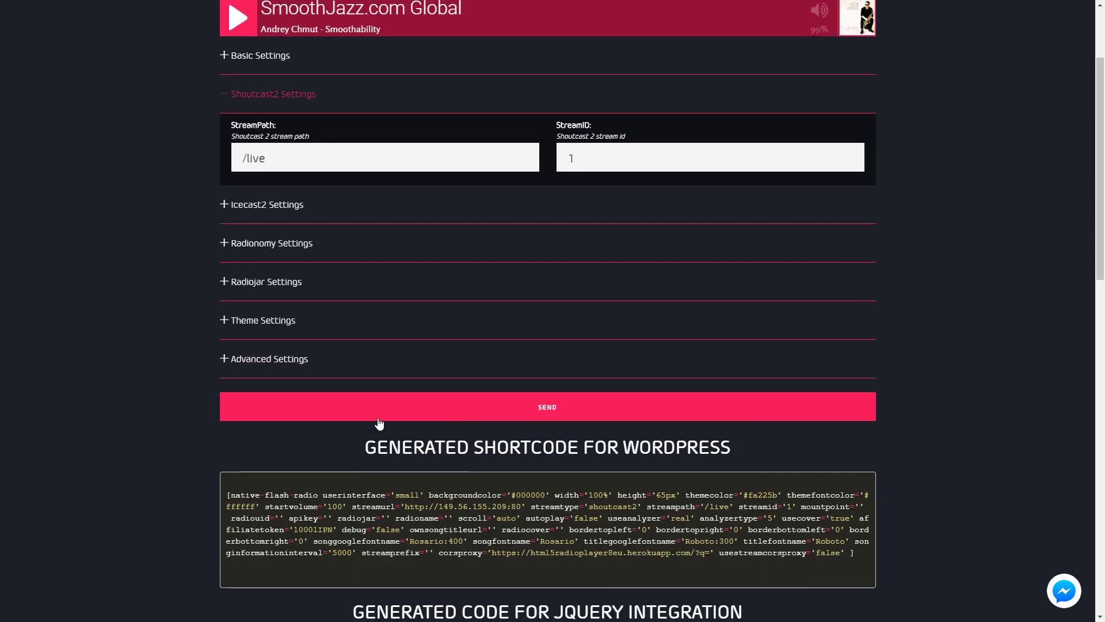
Step: Expand Theme Settings and review the small interface, 100% width and 65px height
left_click(274, 320)
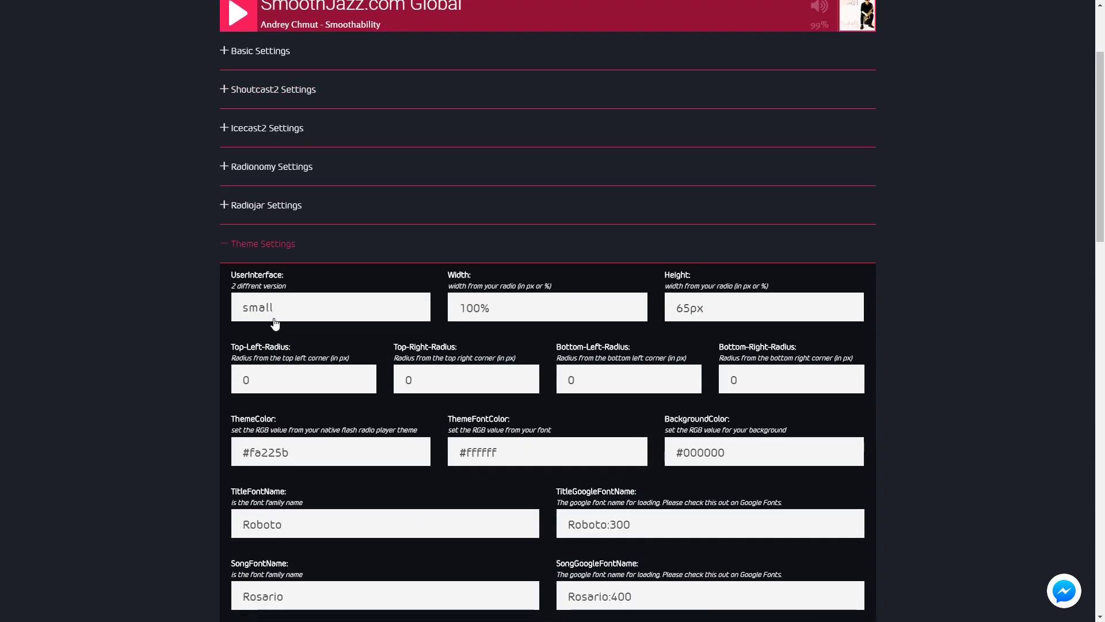
left_click(317, 307)
left_click(316, 306)
left_click_drag(509, 301, 375, 314)
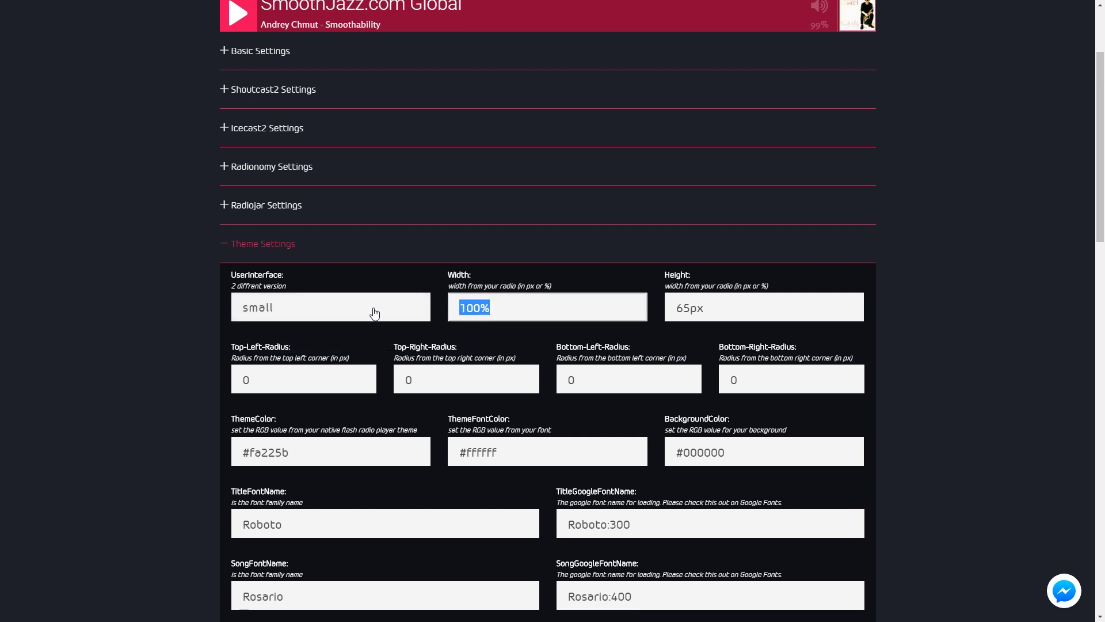
left_click(581, 305)
left_click(752, 306)
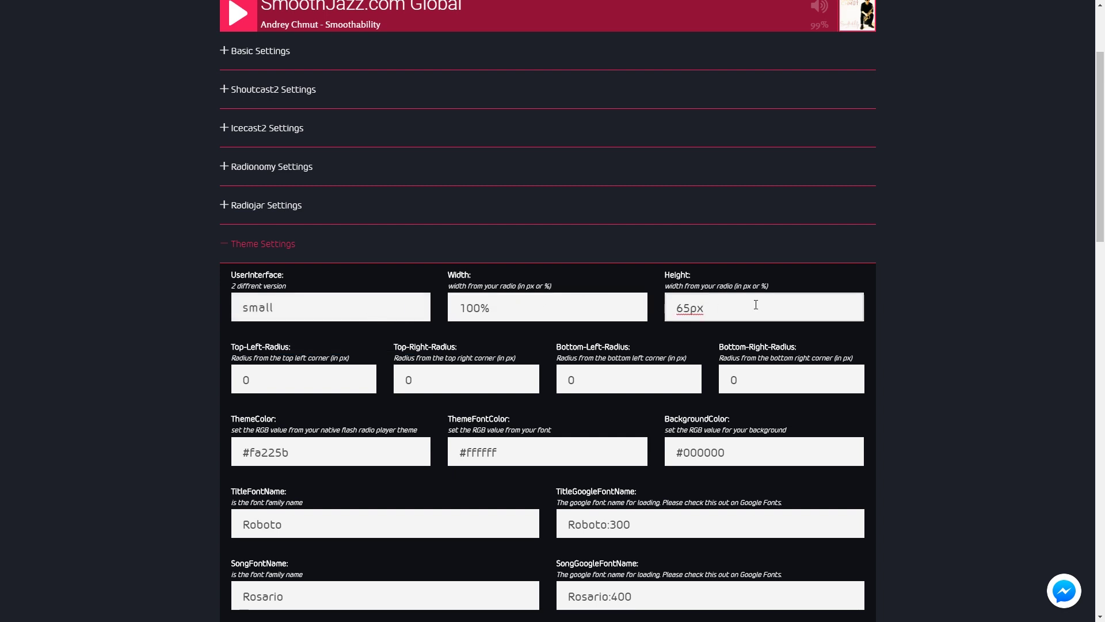
Step: Review the four corner radii and colours #fa225b, #ffffff and #000000
left_click(279, 388)
left_click(468, 382)
left_click(621, 381)
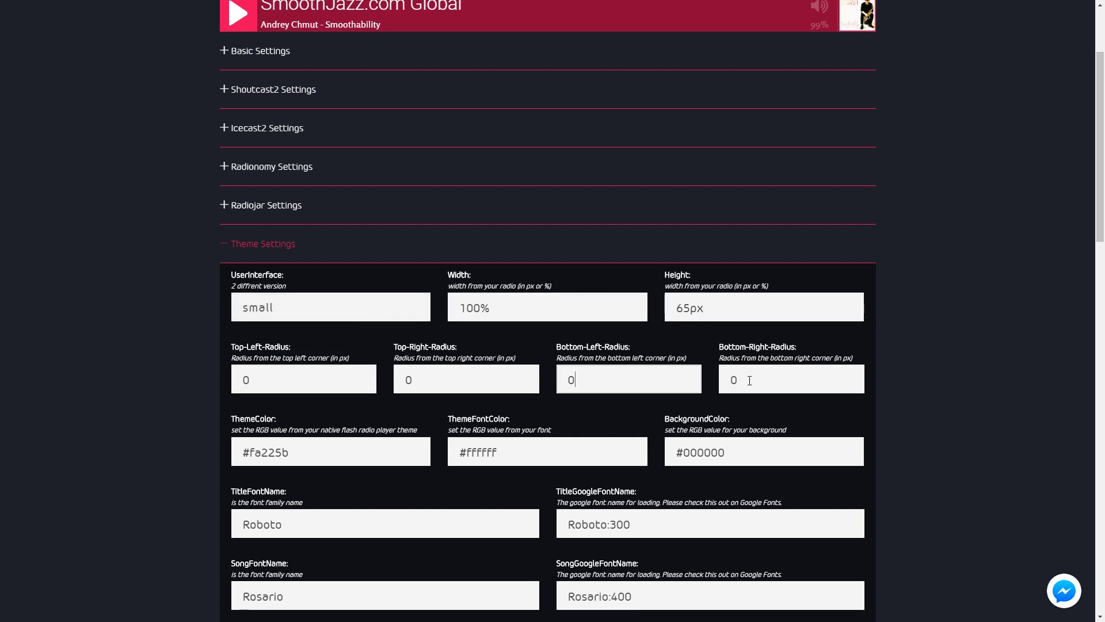
left_click(742, 381)
left_click(311, 452)
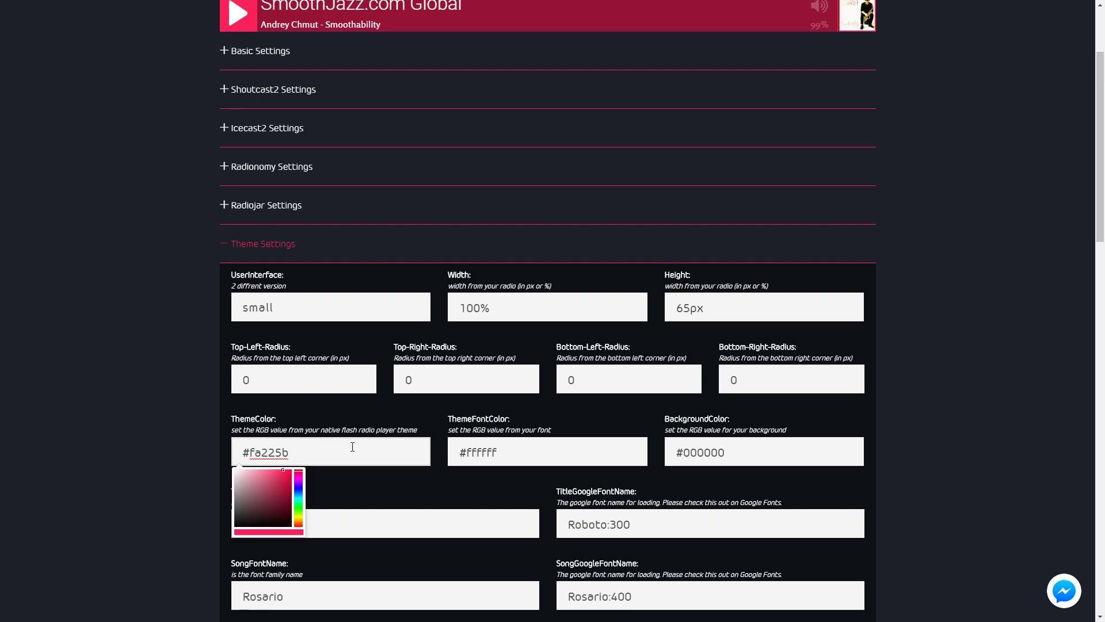
left_click(543, 447)
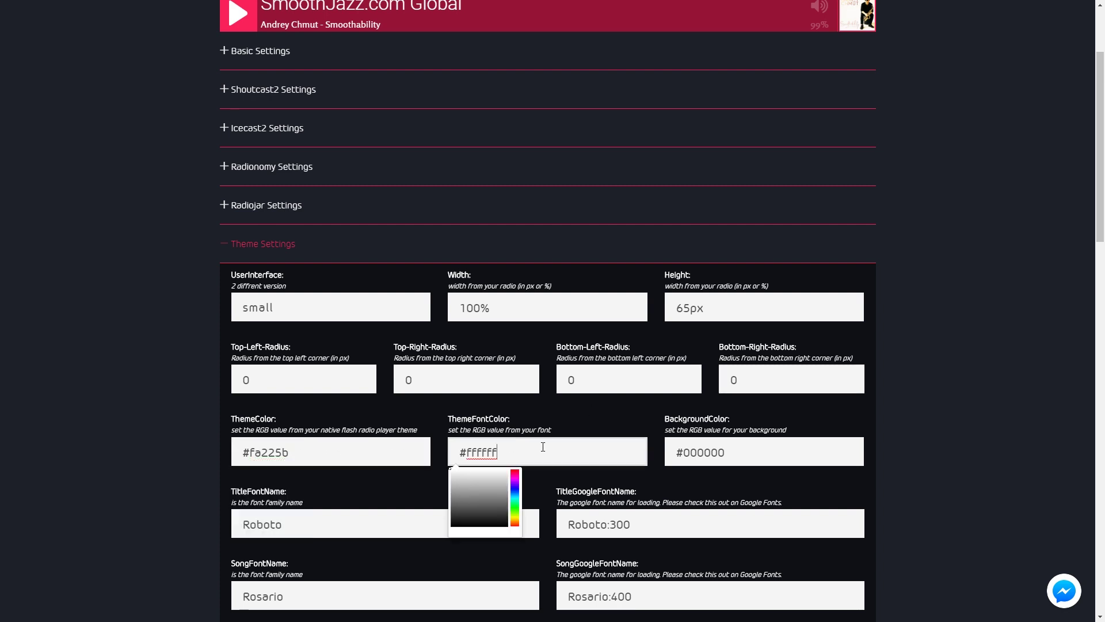
left_click(757, 446)
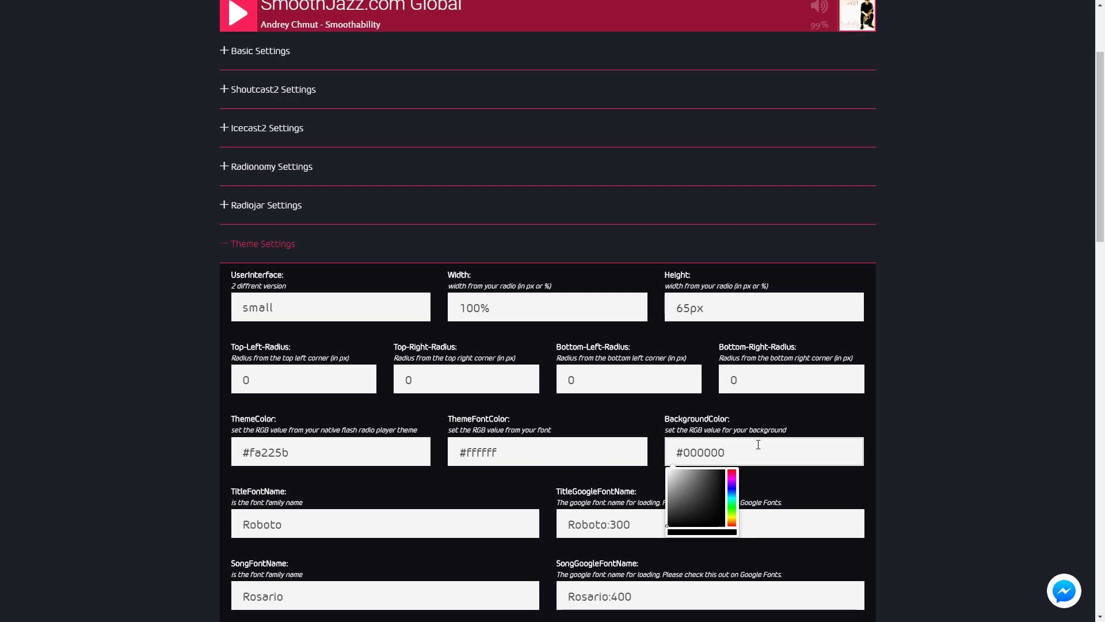
Step: Review the fonts: Roboto with Roboto:300 for titles, Rosario with Rosario:400 for songs
scroll(759, 444, "down", 2)
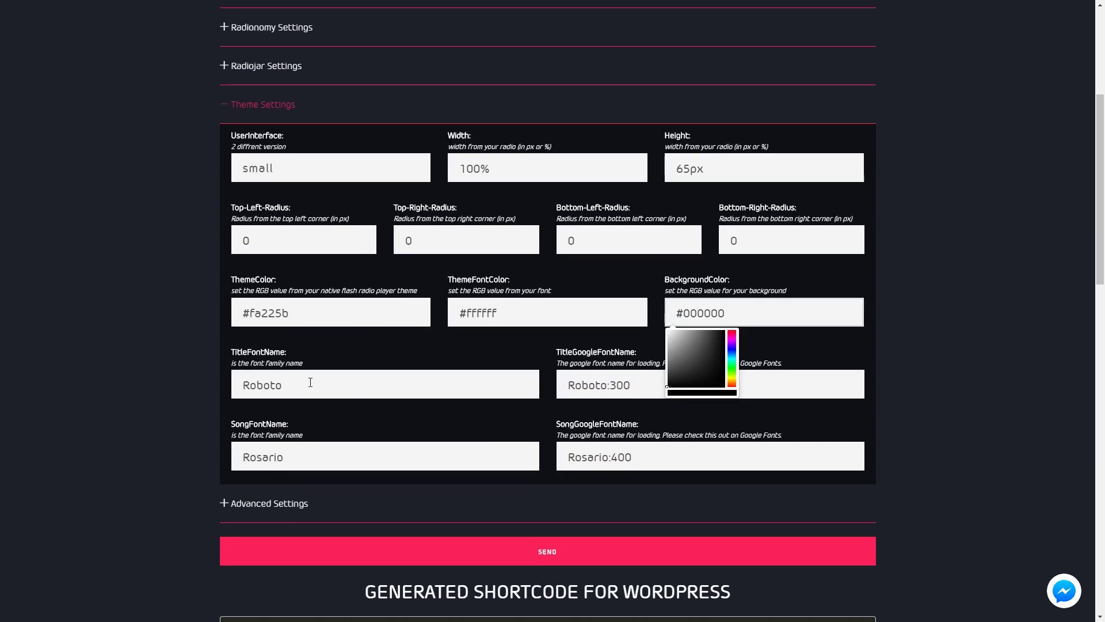
left_click(311, 383)
key("shift+Left")
key("shift+Left")
key("shift+Left")
key("shift+Left")
key("shift+Left")
key("shift+Left")
key("Tab")
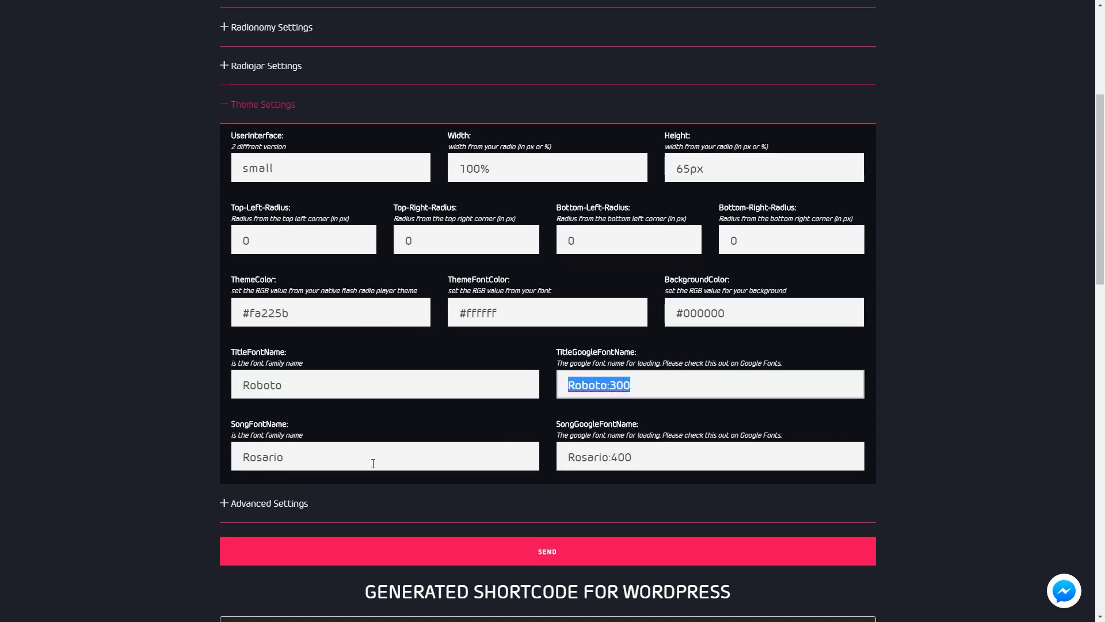
left_click(373, 464)
left_click(637, 449)
scroll(576, 454, "down", 2)
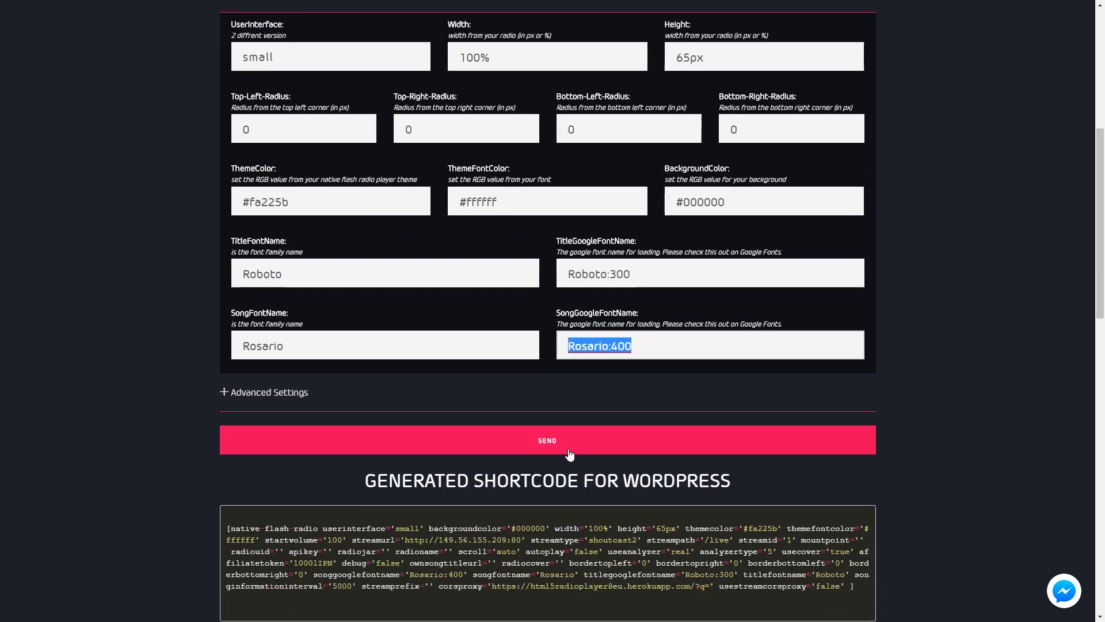
Step: Expand Advanced Settings and review div name, radio name, title URL, cover image and use-cover true
left_click(280, 365)
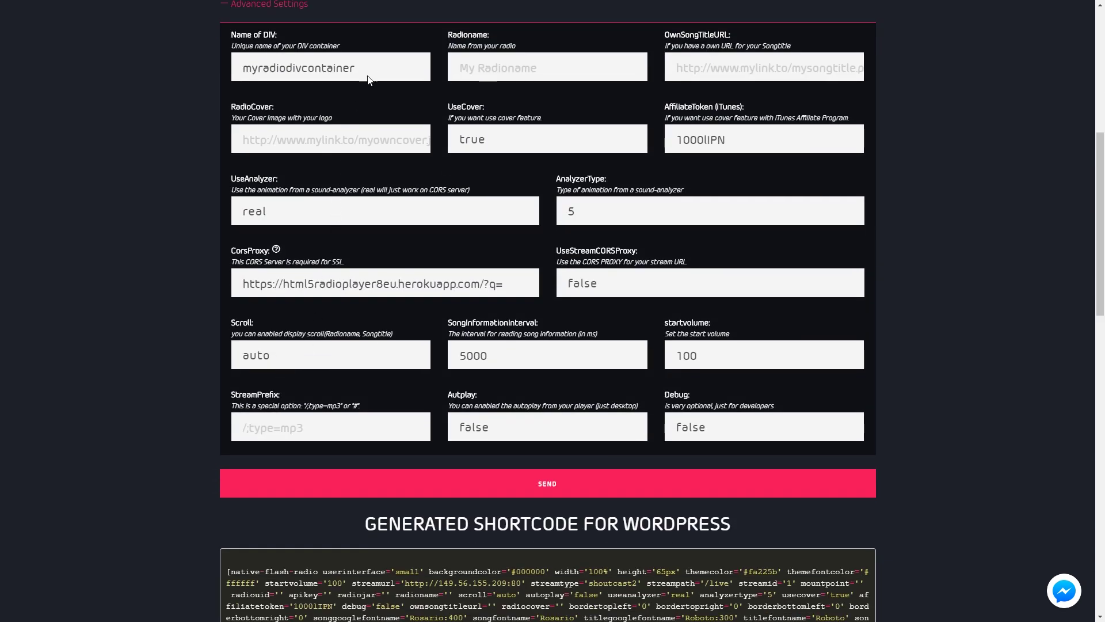
left_click_drag(377, 67, 159, 72)
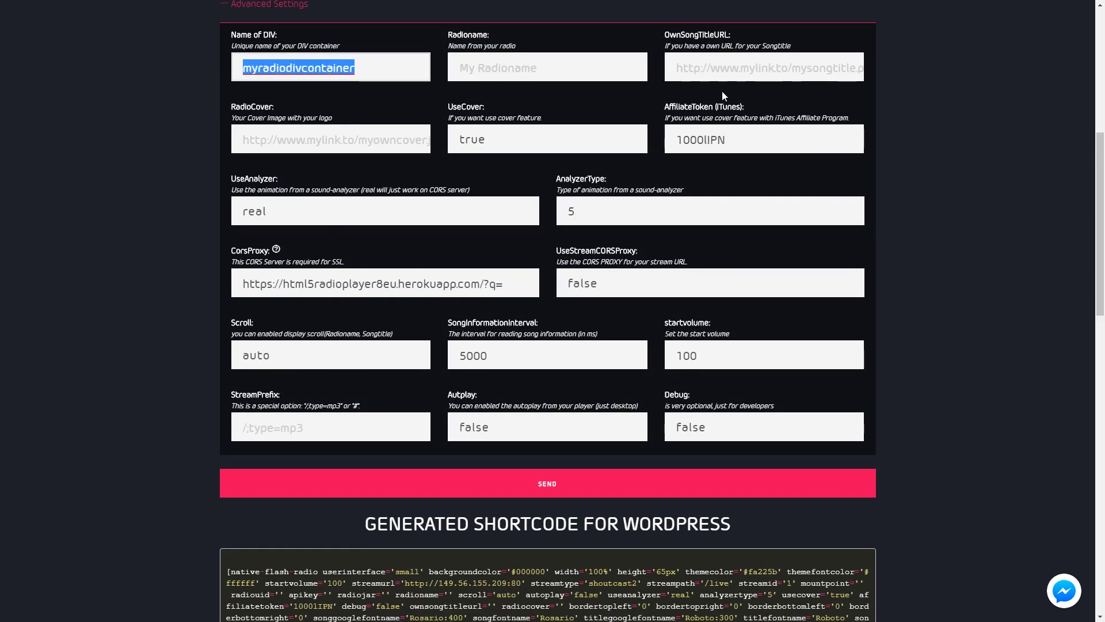
left_click(562, 66)
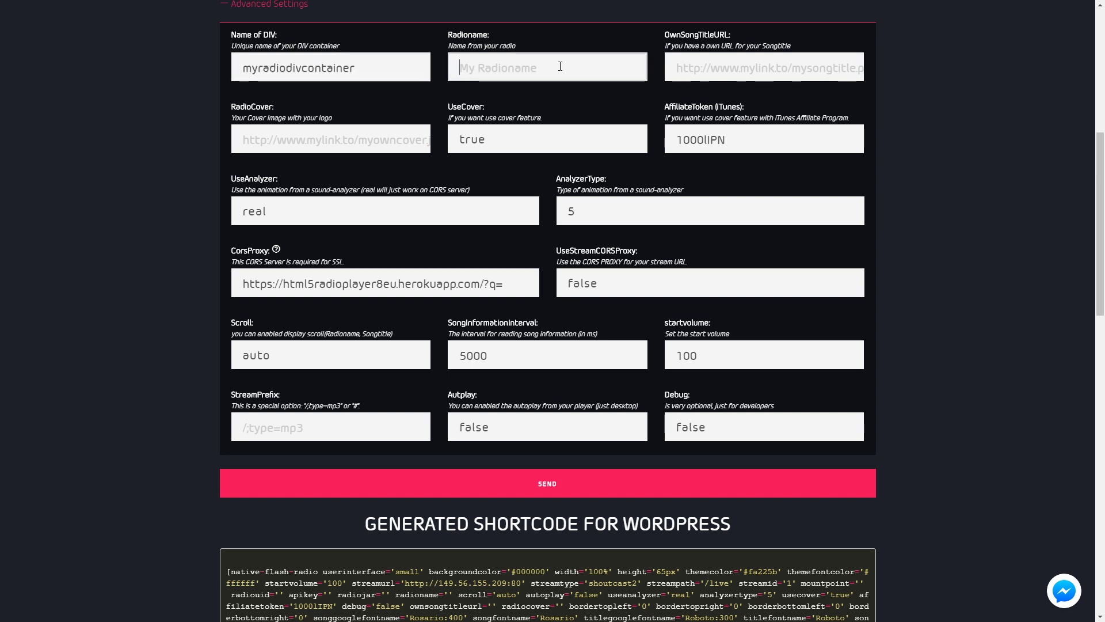
left_click(696, 65)
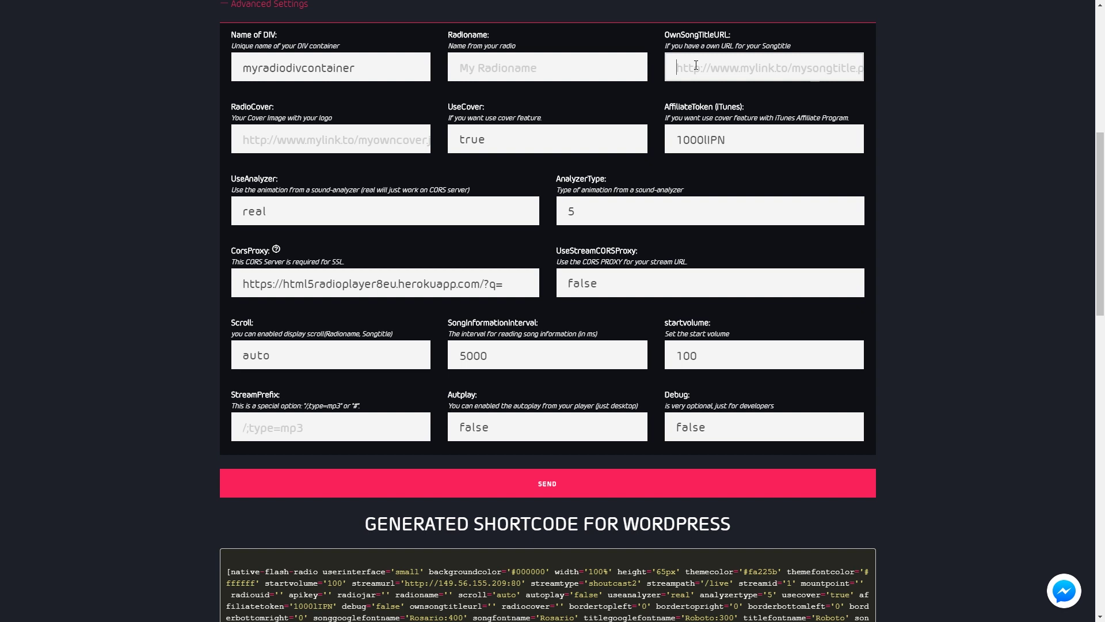
left_click(257, 141)
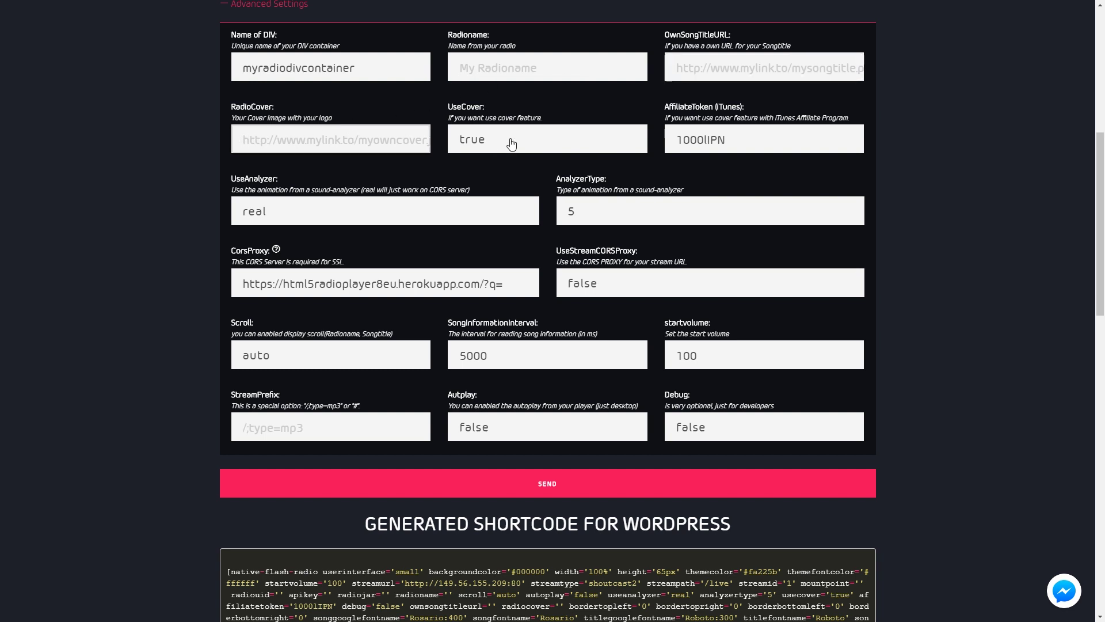
left_click(539, 144)
left_click(545, 162)
key("Tab")
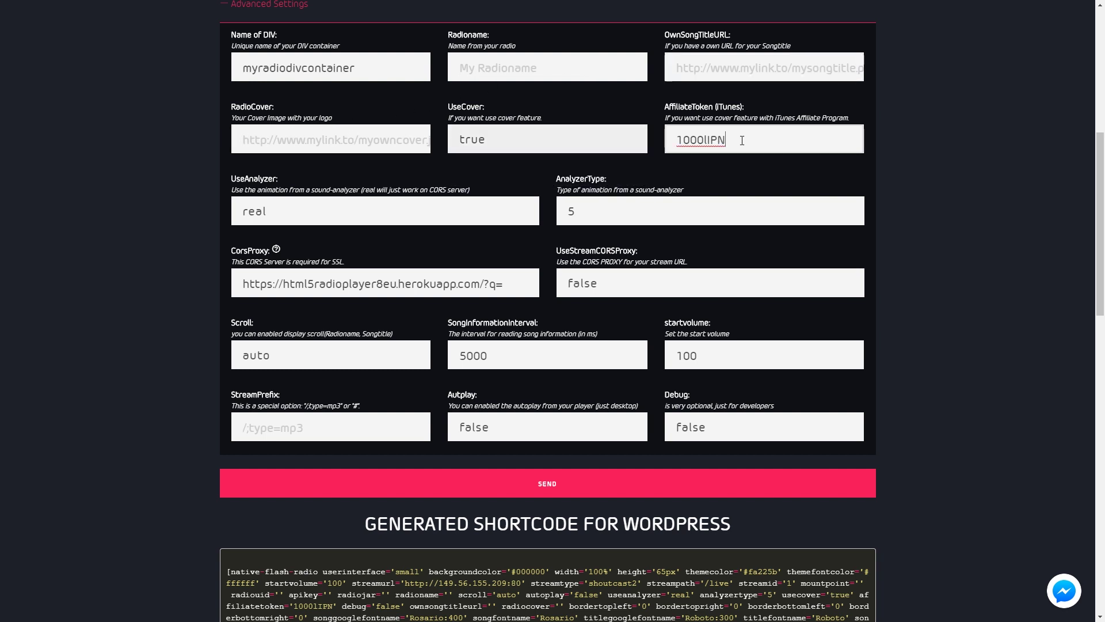
Step: Keep the real sound analyzer and set the analyzer animation type to 4
left_click(306, 215)
left_click(306, 215)
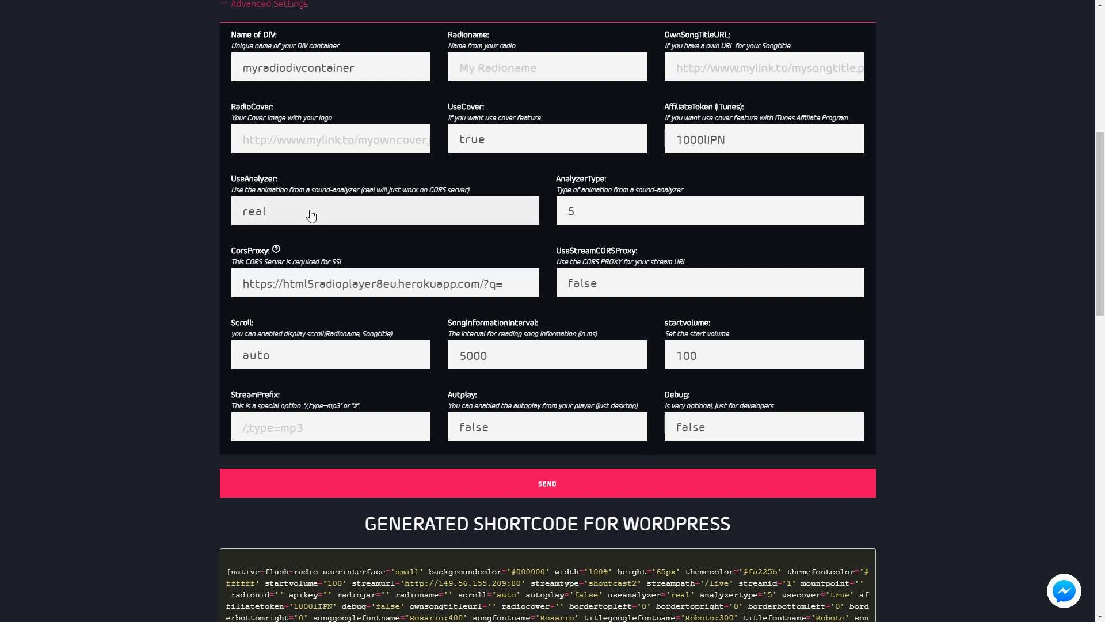
left_click(634, 212)
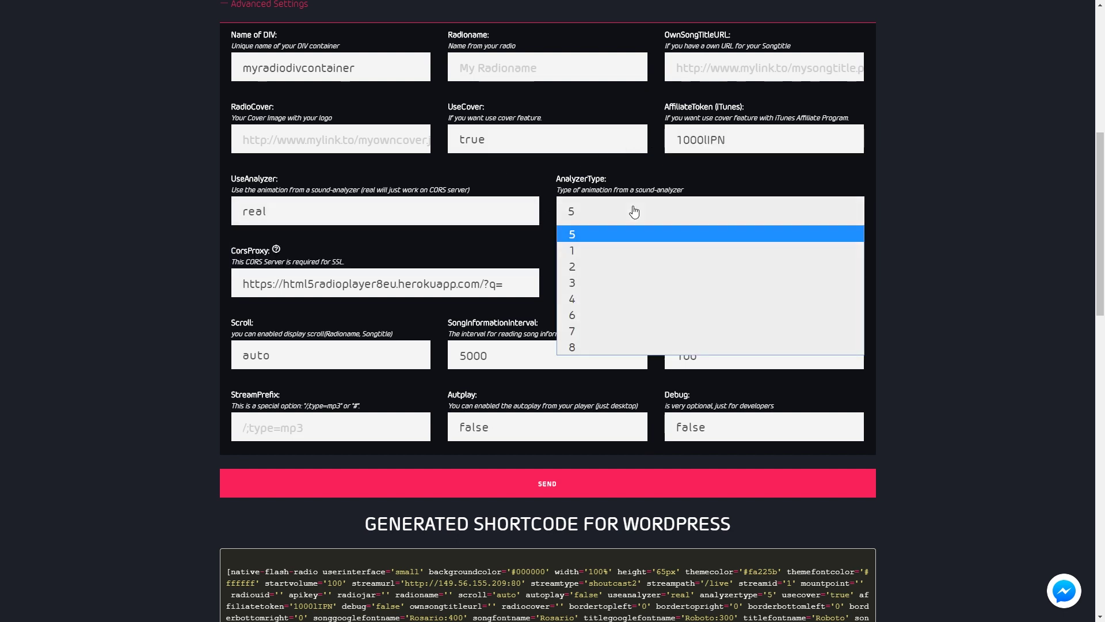
left_click(599, 298)
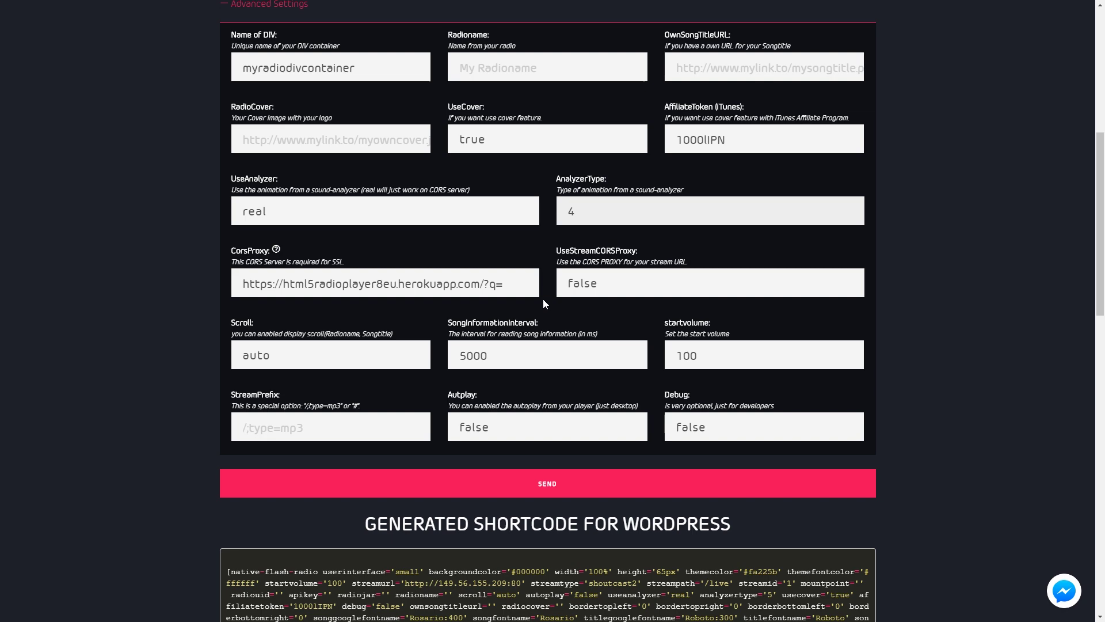
Step: Review the CORS proxy URL and list the available CORS proxy values
left_click(342, 289)
left_click_drag(533, 288, 219, 285)
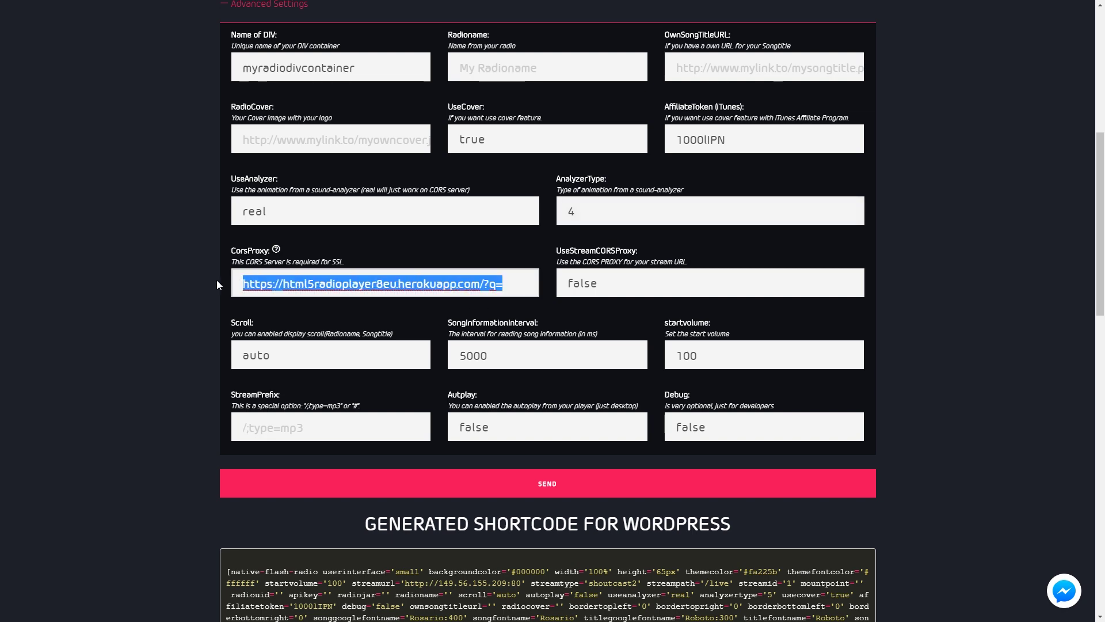
left_click(277, 251)
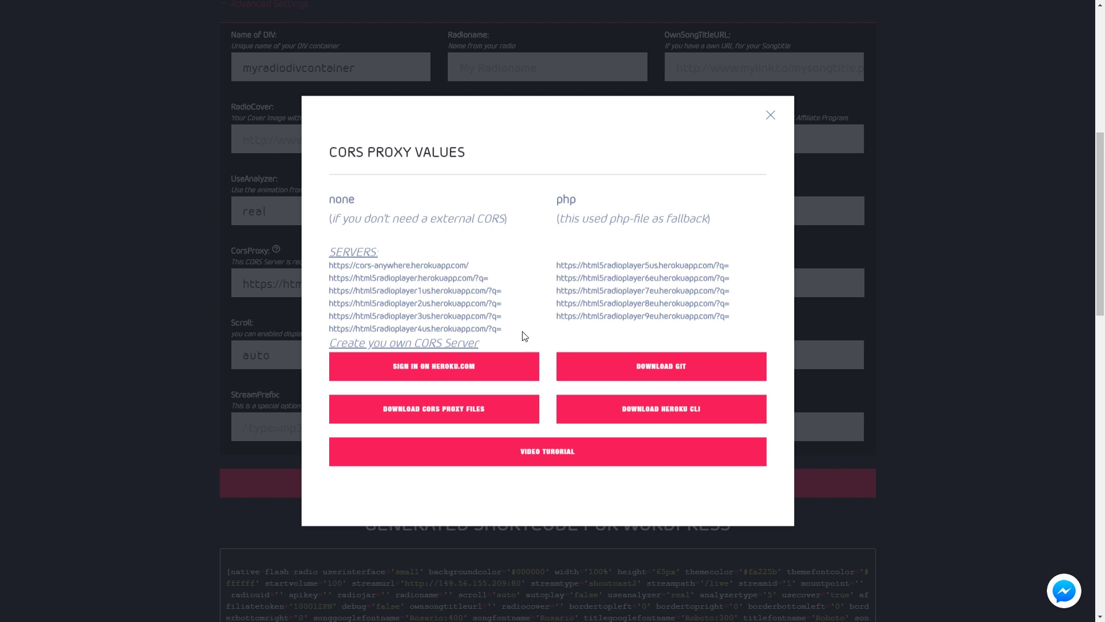
Step: Review the remaining advanced settings, keeping Scroll auto, autoplay off and debug off
left_click(772, 117)
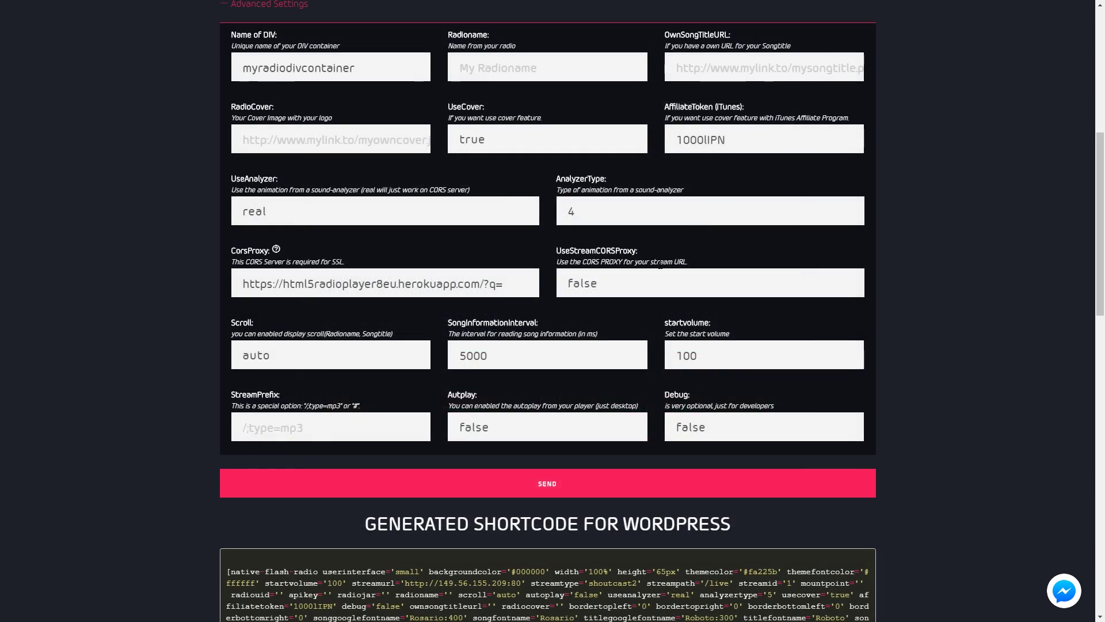
left_click_drag(556, 251, 611, 251)
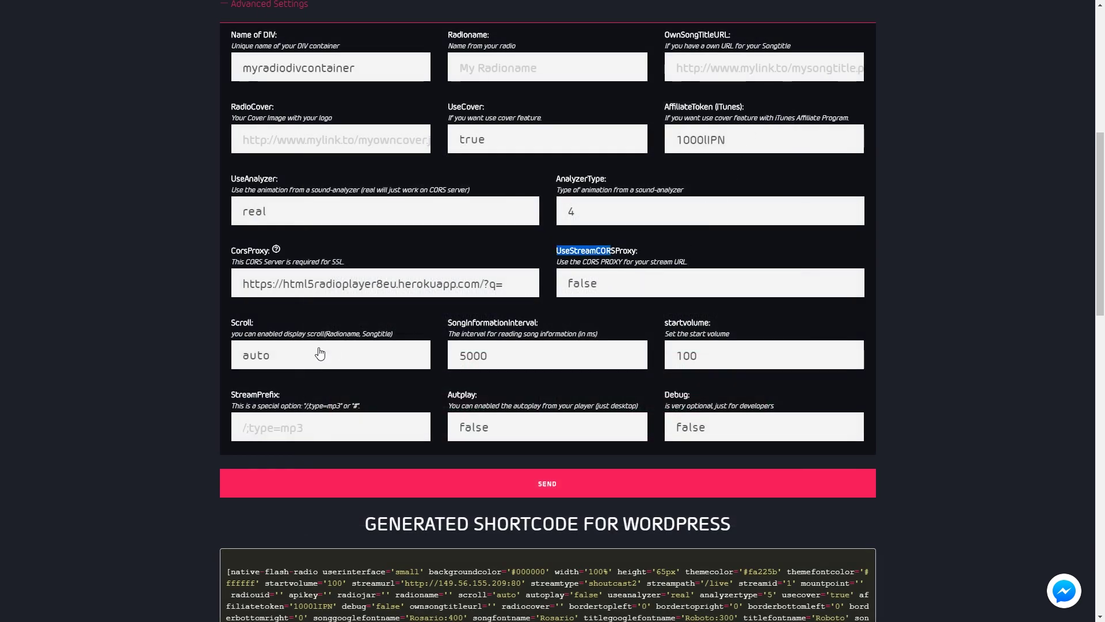
left_click(302, 362)
left_click(302, 362)
left_click(554, 356)
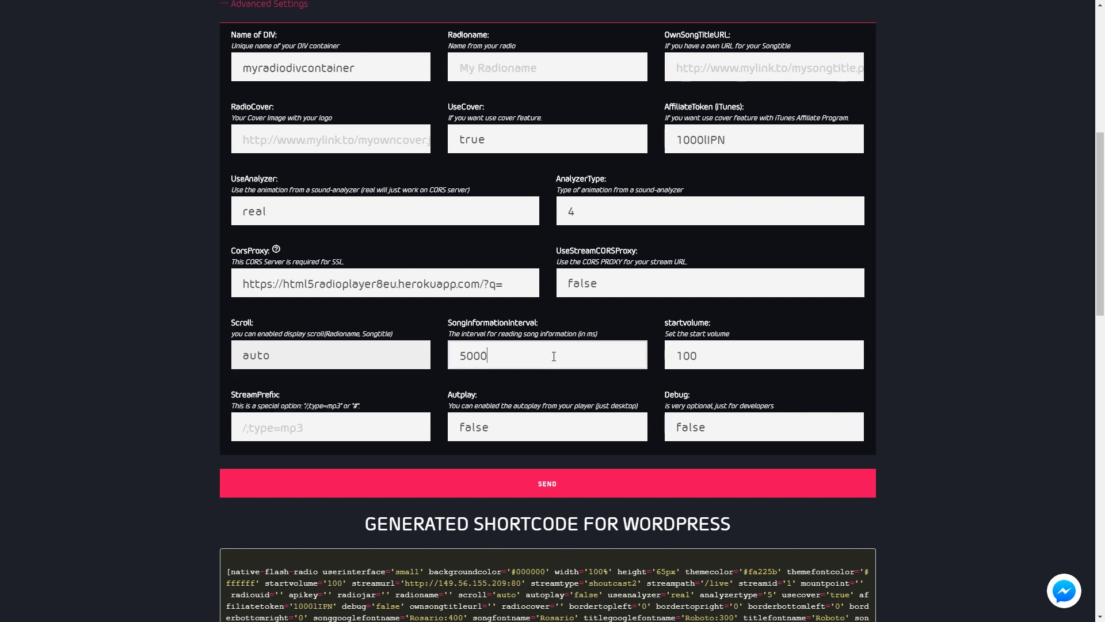
left_click(724, 353)
left_click(350, 429)
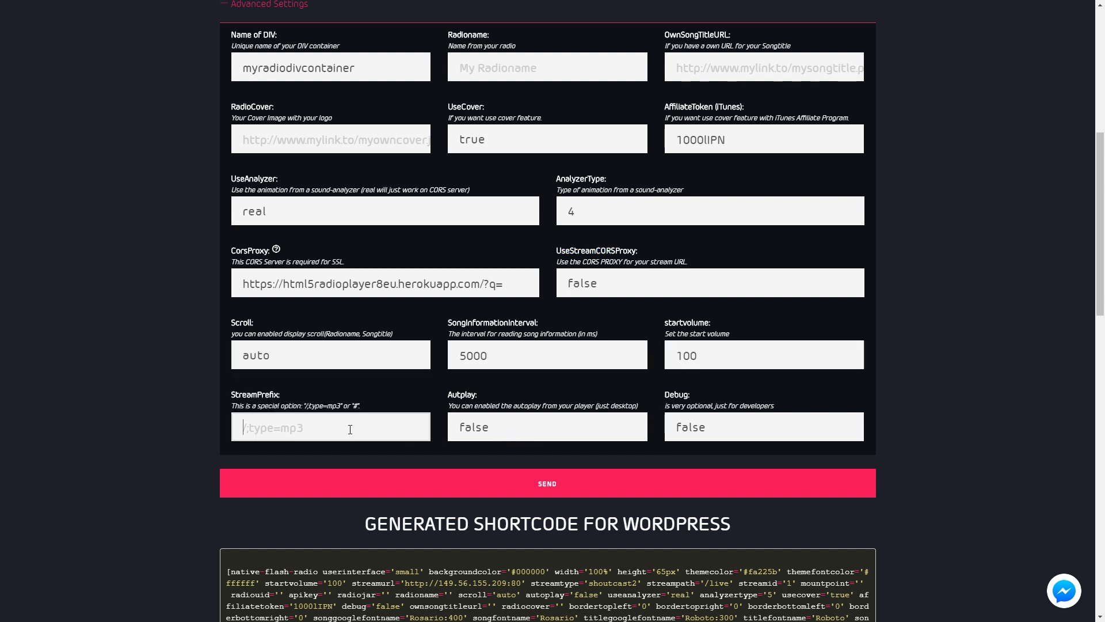
left_click(554, 429)
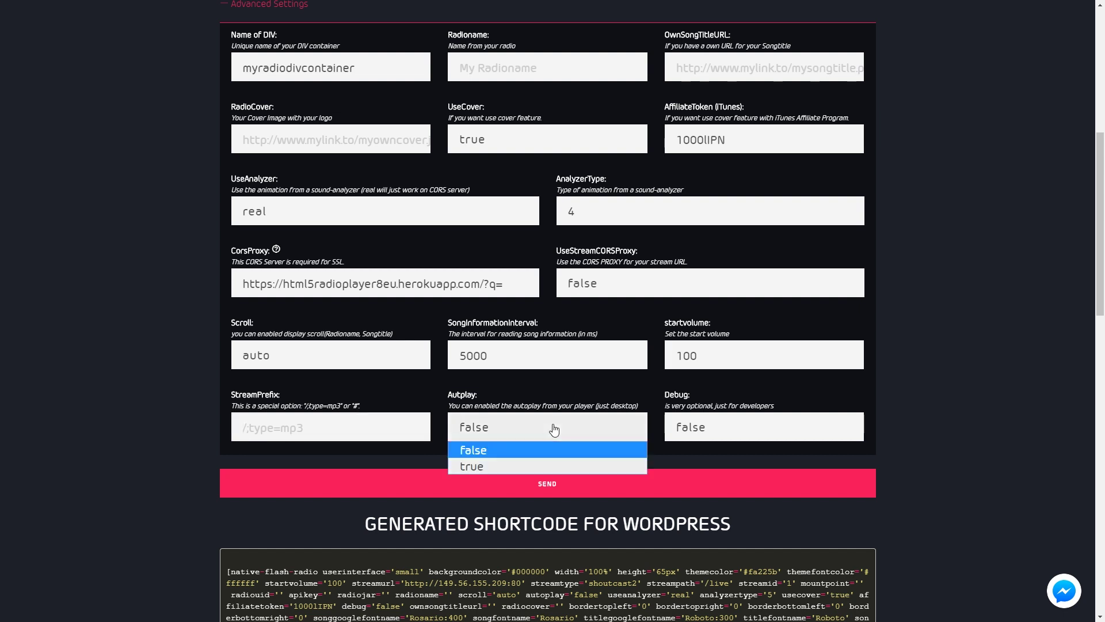
left_click(554, 429)
left_click(727, 431)
left_click(730, 429)
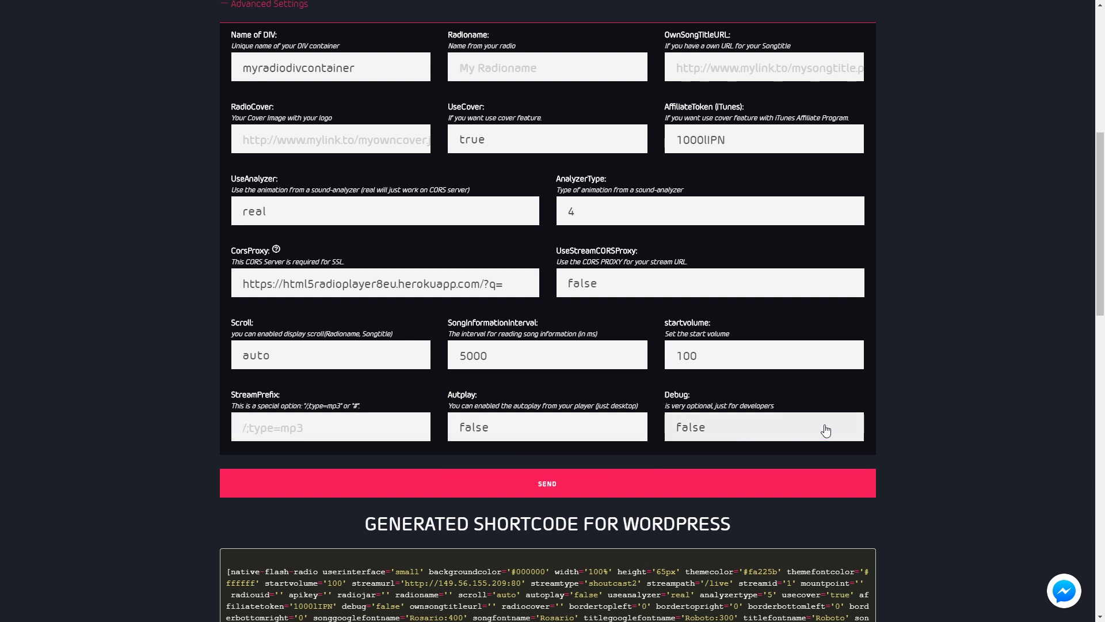
Step: Generate the shortcode with SEND and select the whole WordPress shortcode for copying
left_click(565, 487)
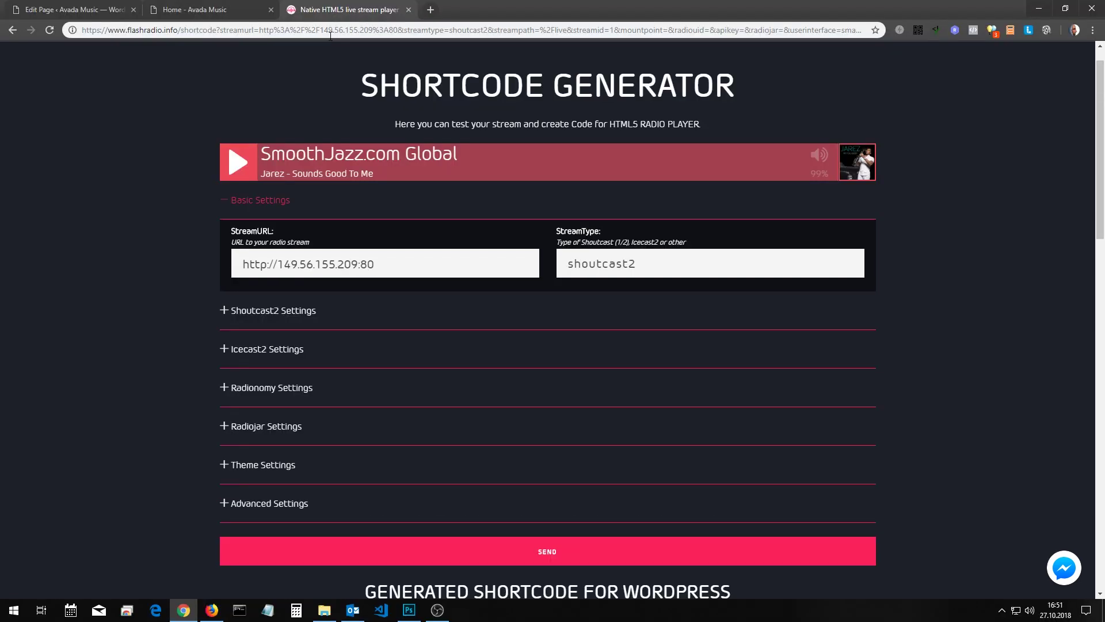
scroll(211, 275, "down", 2)
scroll(210, 275, "down", 5)
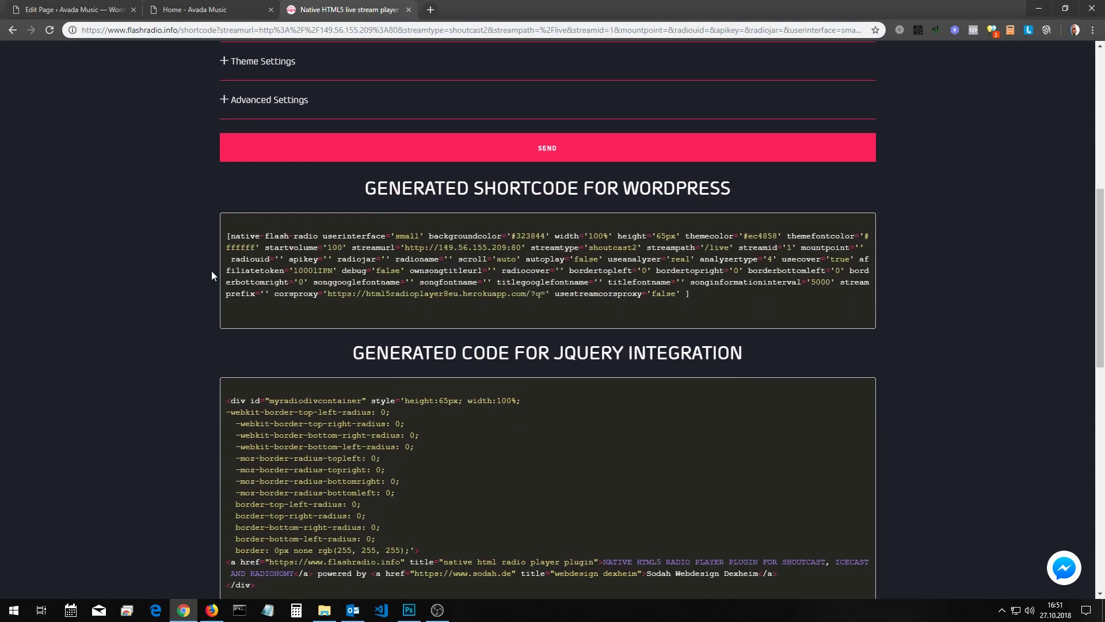
left_click_drag(497, 268, 236, 222)
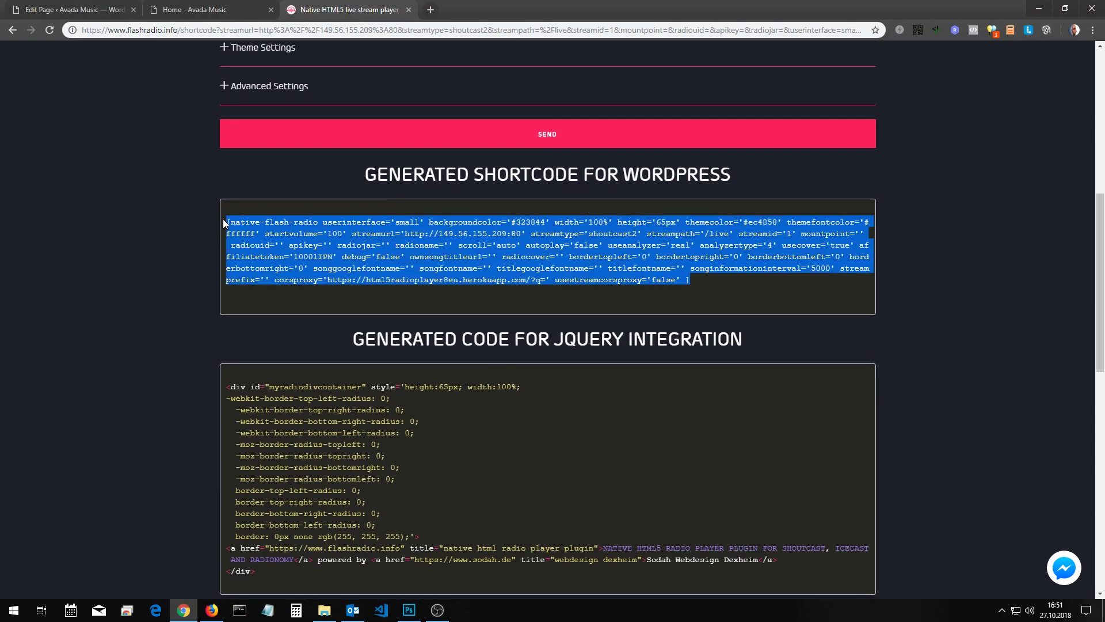
left_click(76, 7)
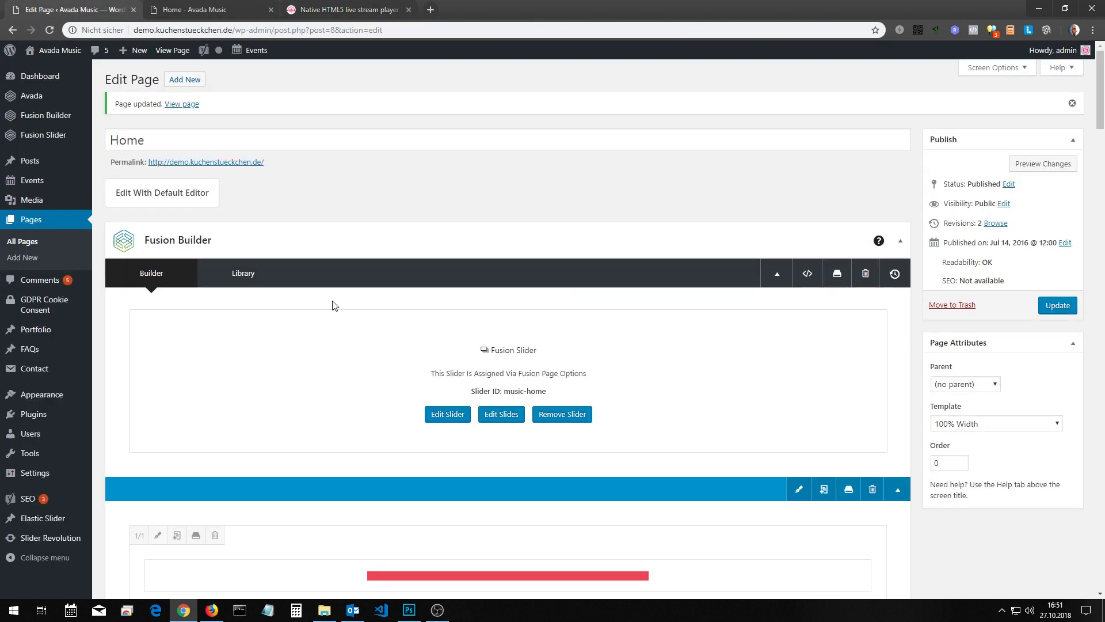
Step: Paste the radio player shortcode into the empty text block's Text tab under Music Is Life and save
scroll(530, 395, "down", 3)
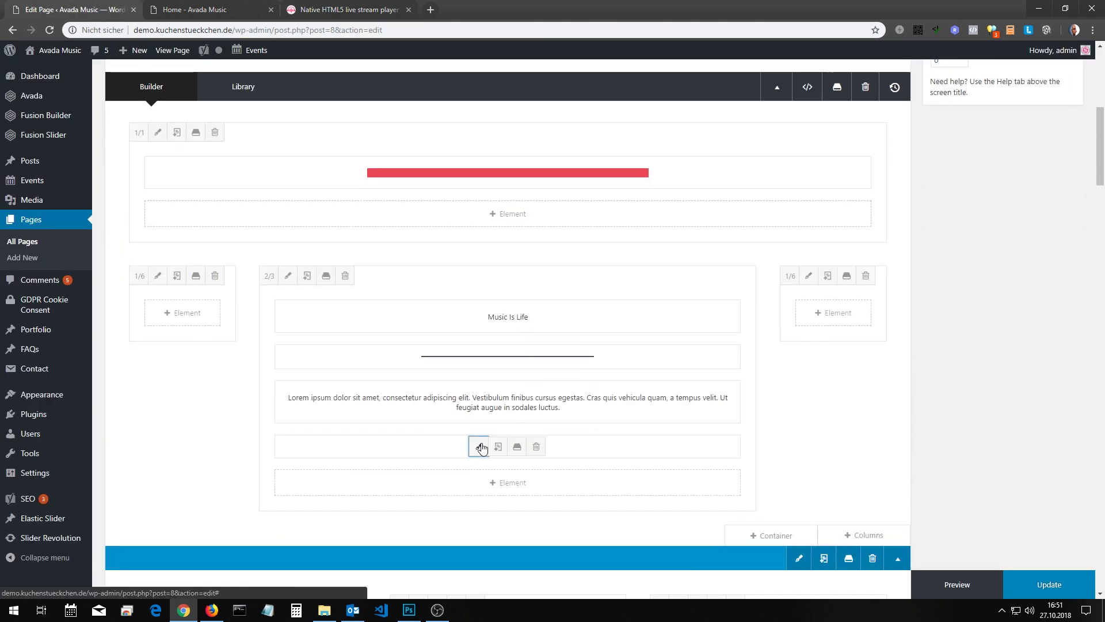
left_click(480, 448)
left_click(868, 336)
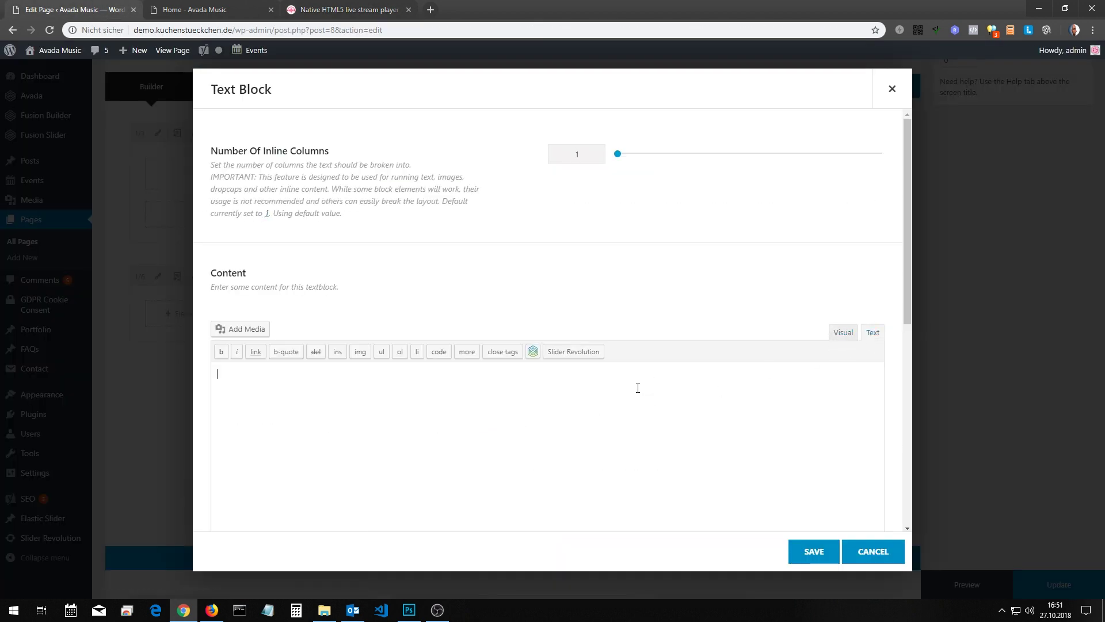
type("[native-flash-radio userinterface='small' backgroundcolor='#323844' width='100%' height='65px' themecolor='#ec4858' themefontcolor='#ffffff' startvolume='100' streamurl='http://149.56.155.209:80' streamtype='shoutcast2' streampath='/live' streamid='1' mountpoint='' radiouid='' apikey='' radiojar='' radioname='' scroll='auto' autoplay='false' useanalyzer='real' analyzertype='4' usecover='true' affiliatetoken='1000lIPN' debug='false' ownsongtitleurl='' radiocover='' bordertopleft='0' bordertopright='0' borderbottomleft='0' borderbottomright='0' songgooglefontname='' songfontname='' titlegooglefontname='' titlefontname='' songinformationinterval='5000' streamprefix='' corsproxy='https://html5radioplayer8eu.herokuapp.com/?q=' usestreamcorsproxy='false' ]")
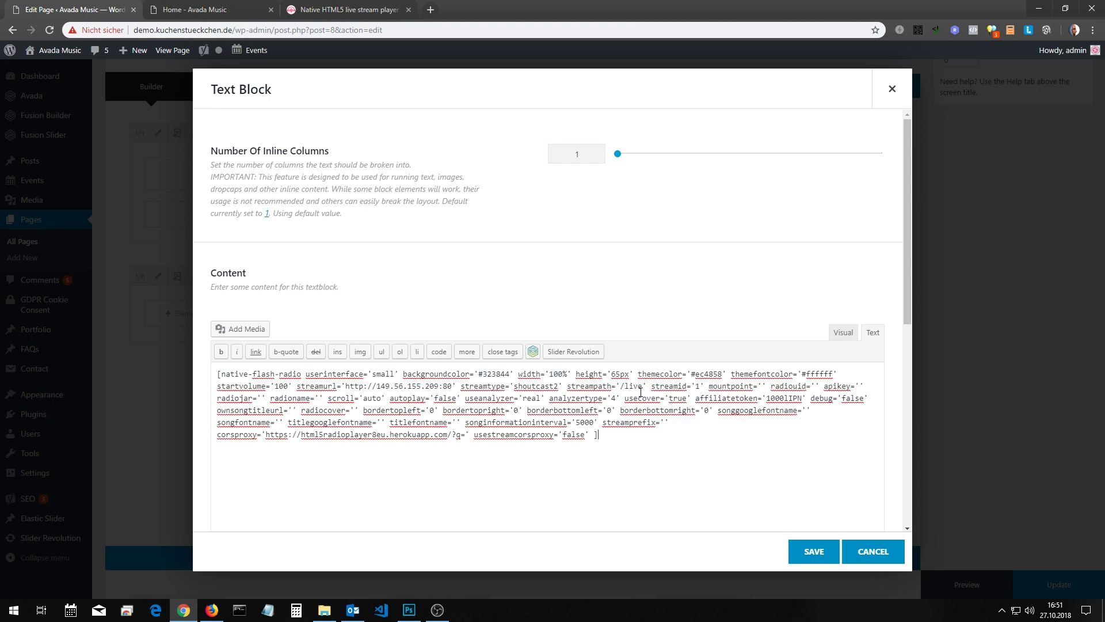
left_click(812, 553)
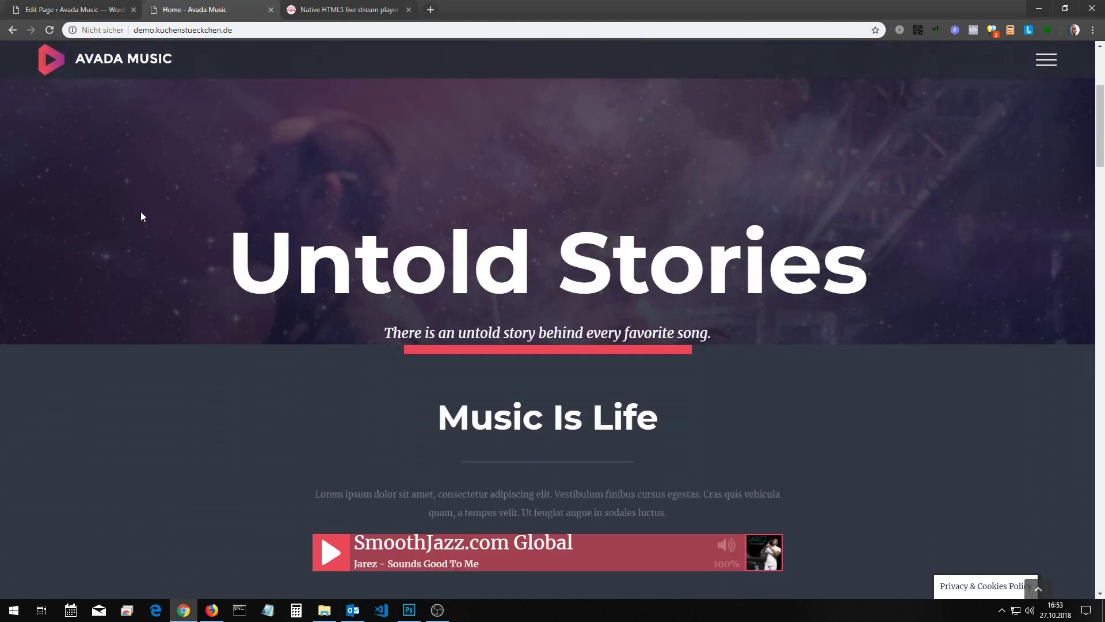
Step: Play the SmoothJazz stream on the Home page, lowering volume to 43% then back to full
scroll(172, 248, "down", 5)
left_click(330, 329)
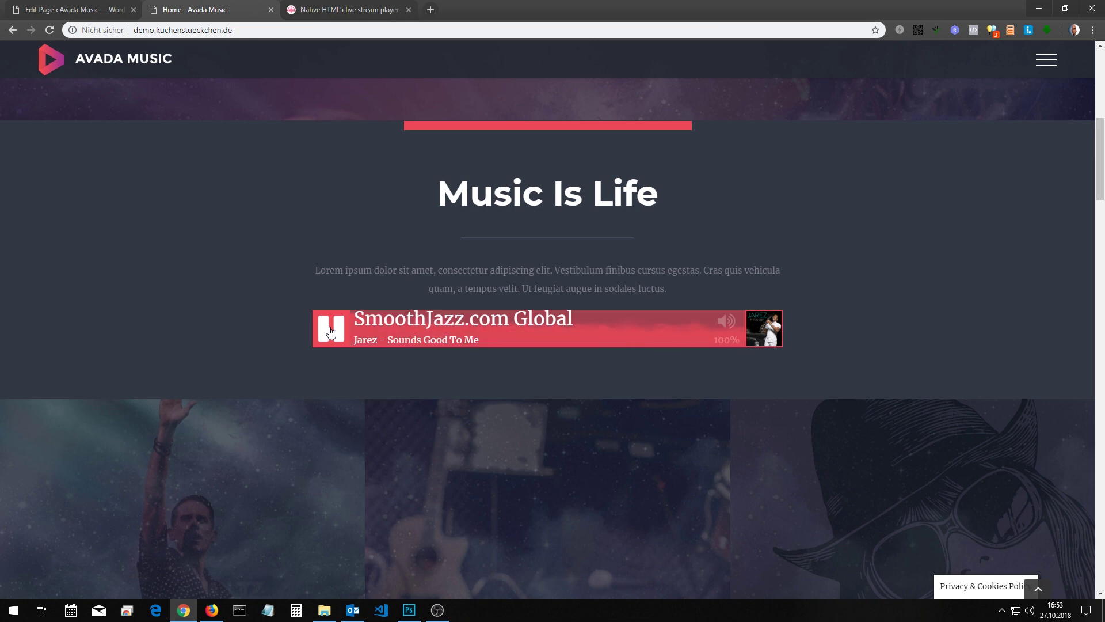
left_click(484, 336)
left_click_drag(484, 336, 735, 336)
key("ctrl+Tab")
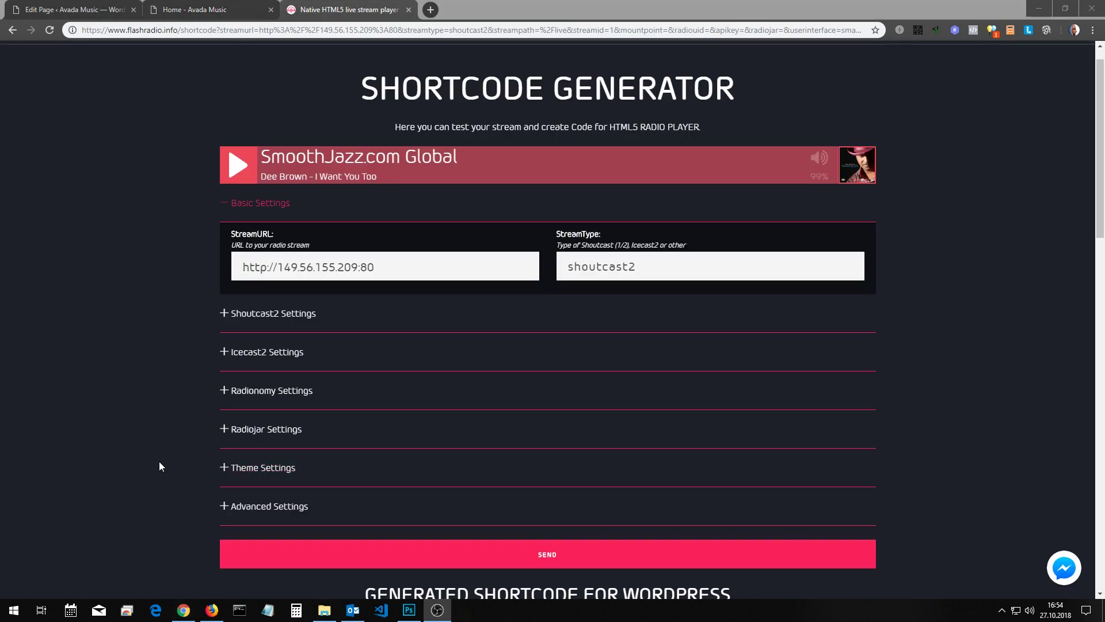
scroll(172, 449, "down", 2)
Step: Switch the player to the big interface, 650px high, and select the new shortcode
left_click(256, 329)
left_click(287, 321)
left_click(261, 357)
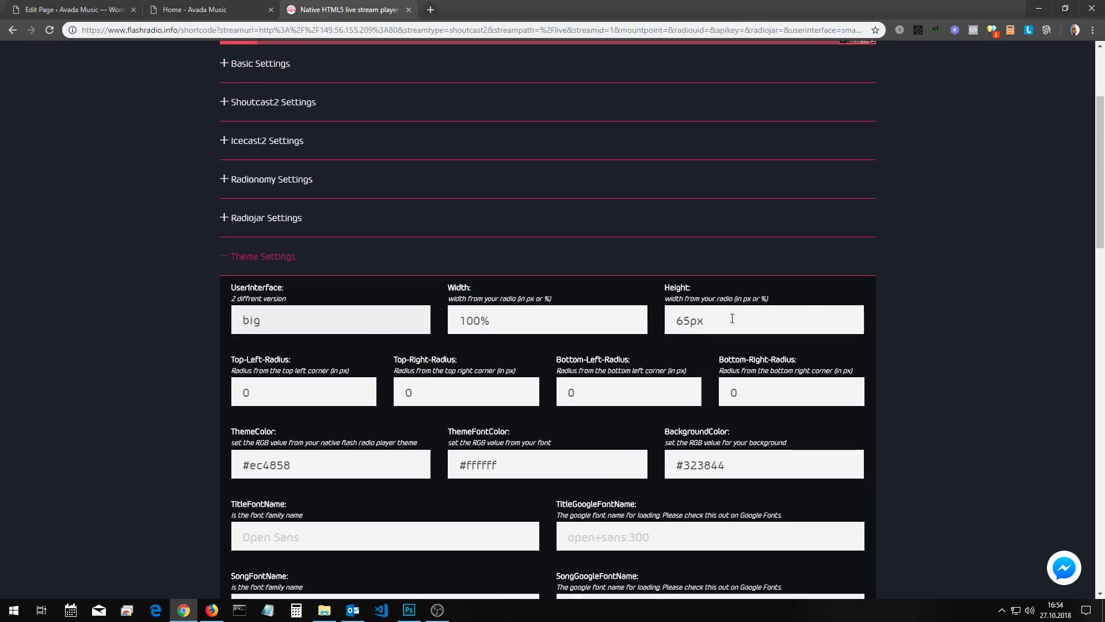
left_click(691, 323)
type("0")
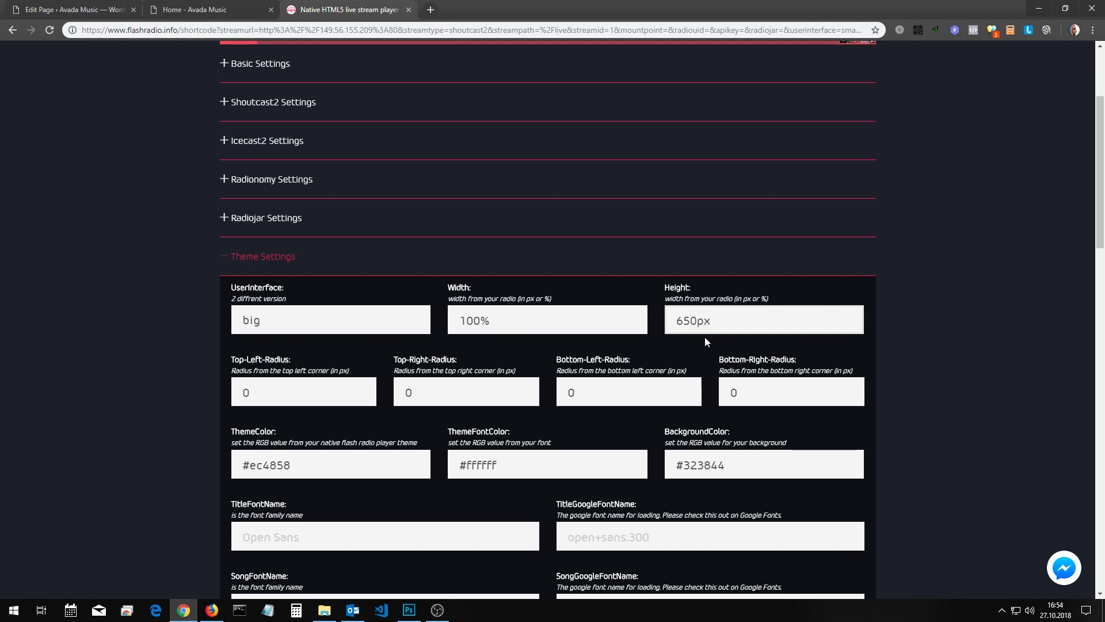
scroll(634, 379, "down", 6)
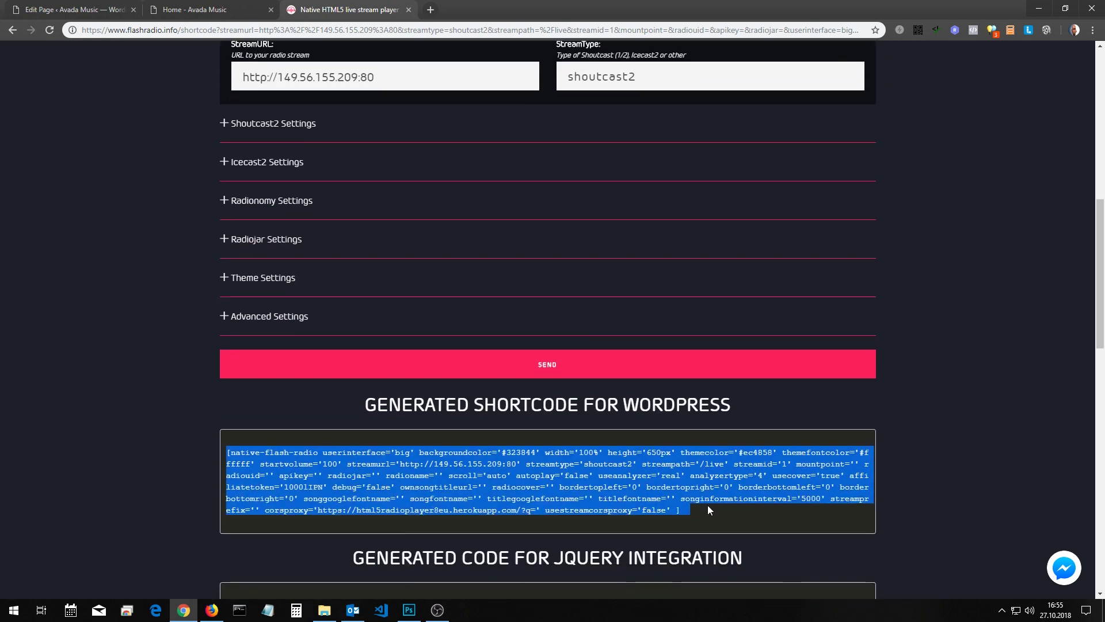
left_click_drag(710, 510, 219, 454)
key("ctrl+c")
Step: Paste the new shortcode over the text block's placeholder in the Text tab and save
left_click(106, 10)
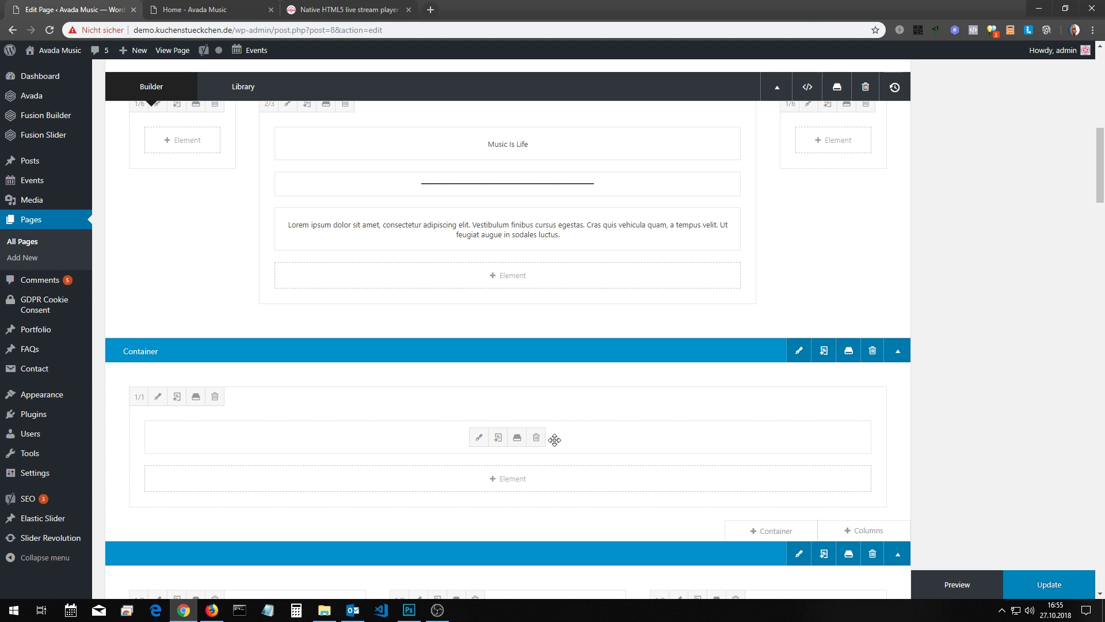
scroll(555, 440, "down", 2)
left_click(479, 322)
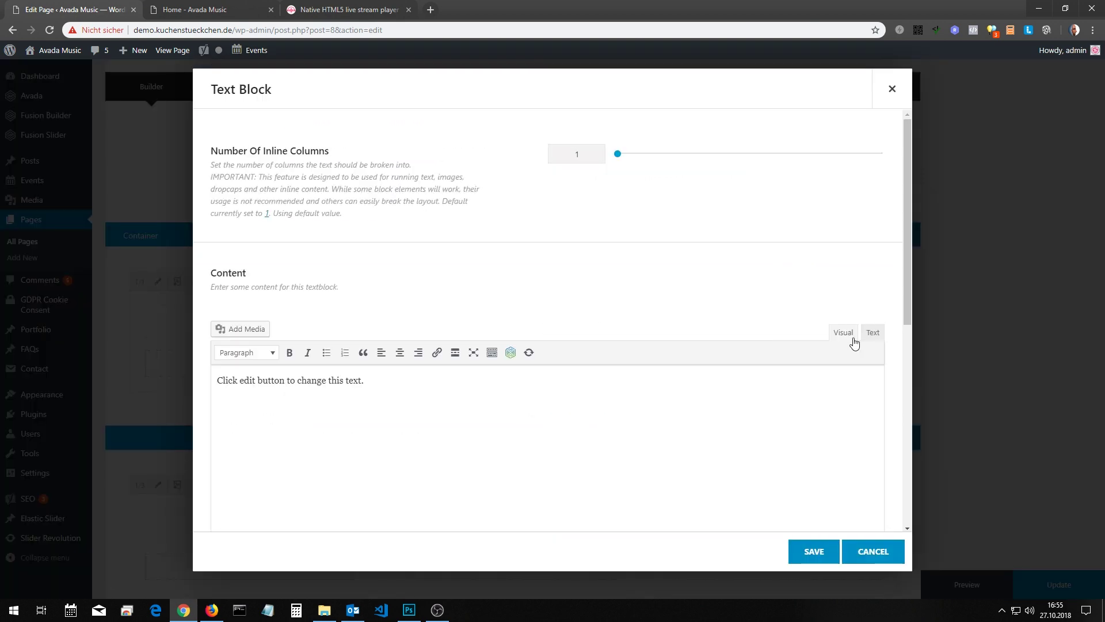
left_click(873, 332)
left_click_drag(218, 380, 368, 380)
key("ctrl+v")
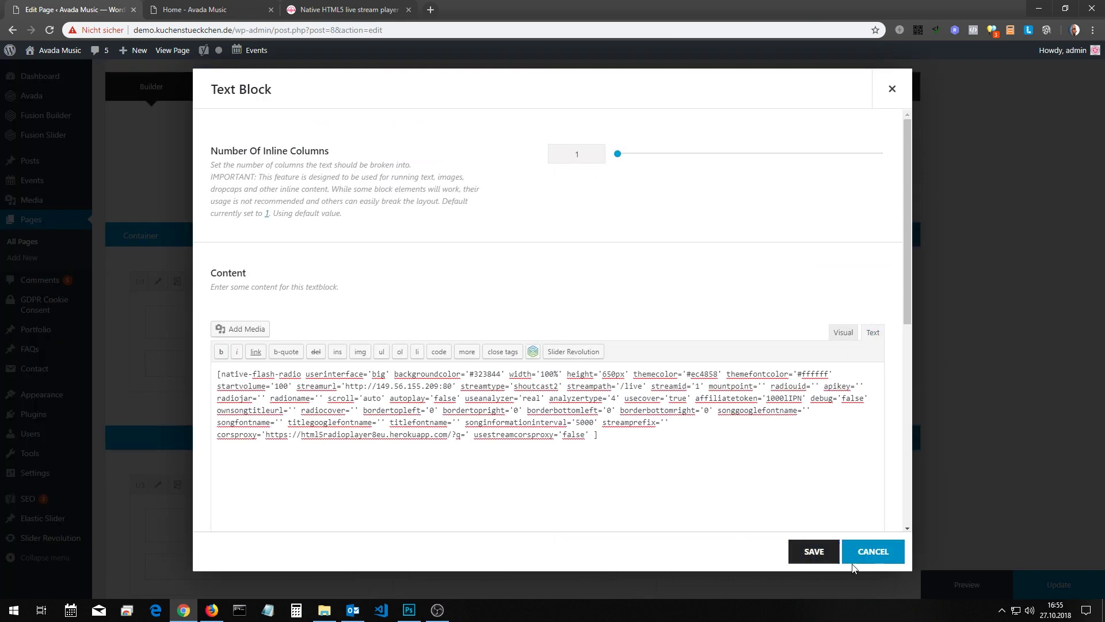
left_click(812, 551)
Step: Play the big radio player on the Avada Music home page, scrub the progress handle, then pause
left_click(190, 10)
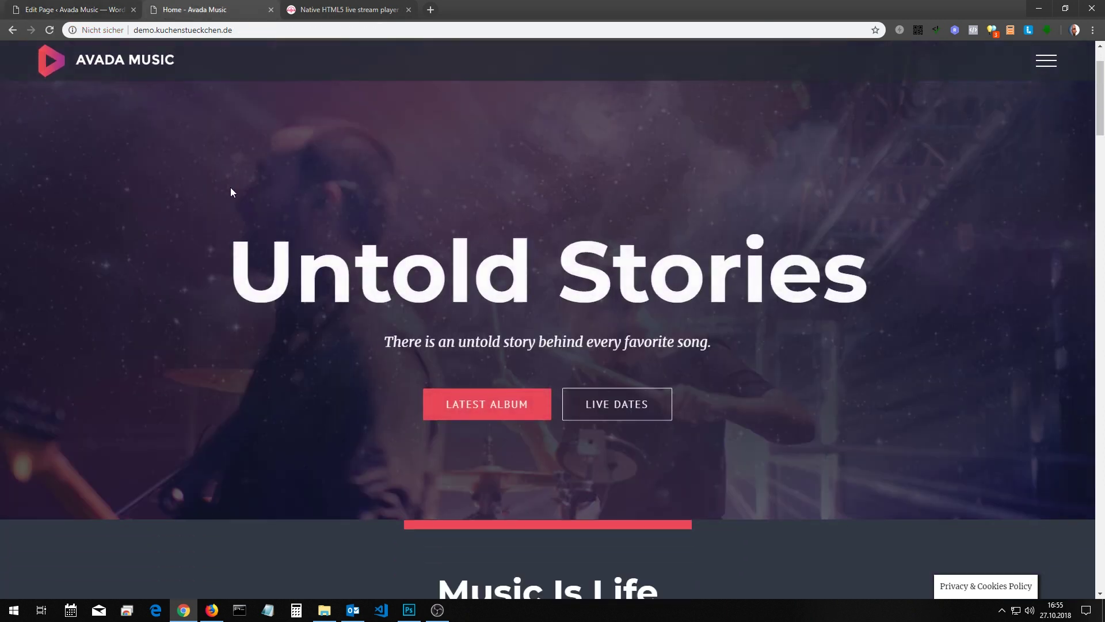
scroll(230, 192, "down", 6)
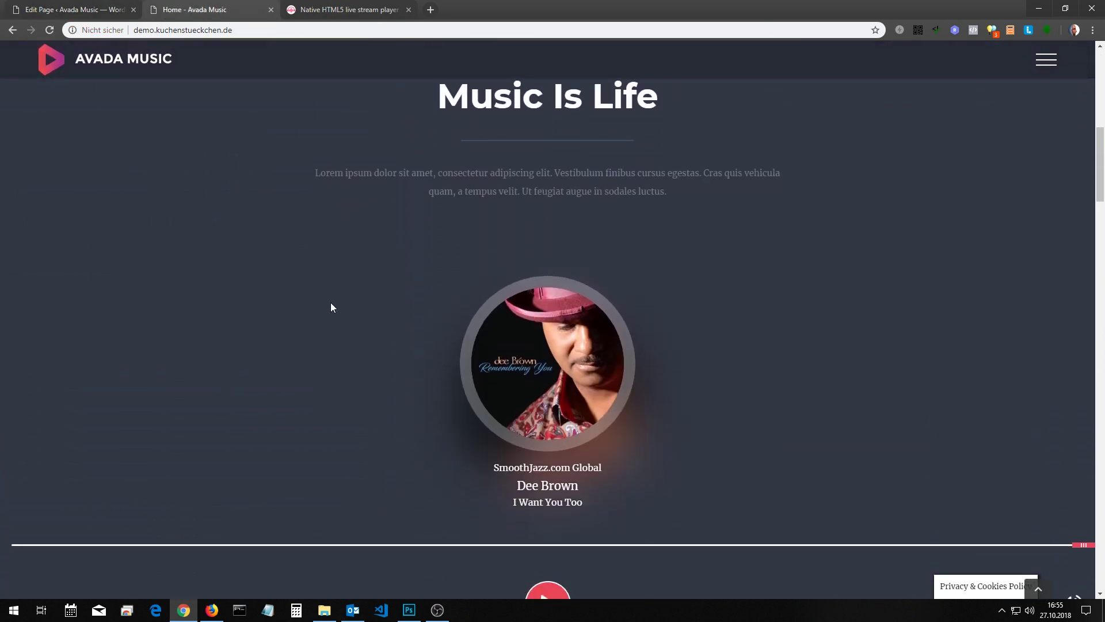
scroll(494, 472, "down", 2)
left_click(544, 490)
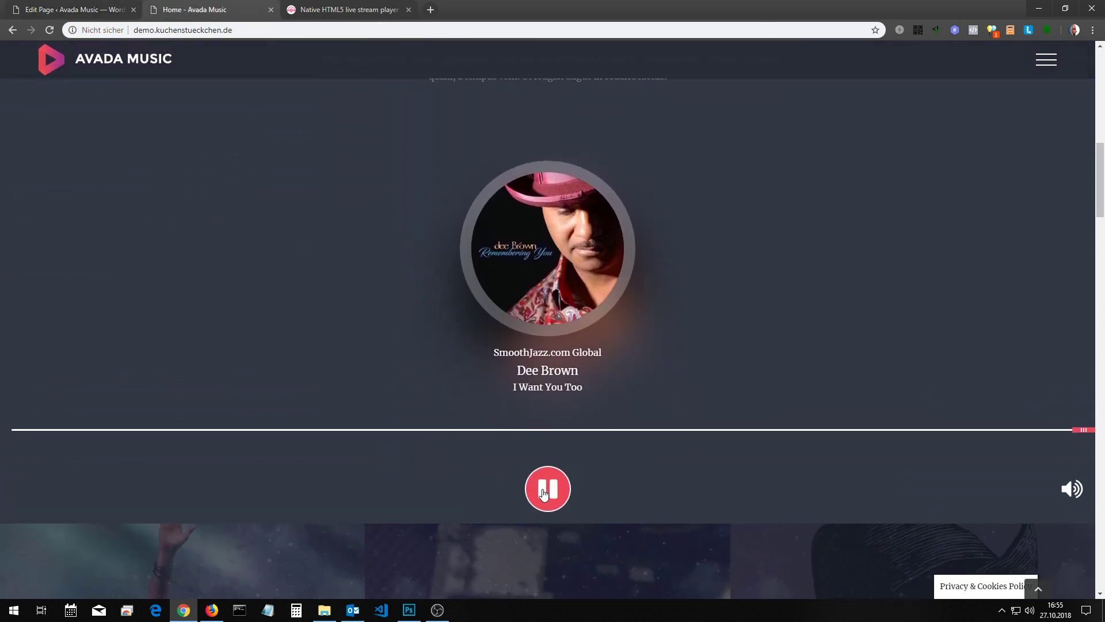
scroll(466, 462, "up", 4)
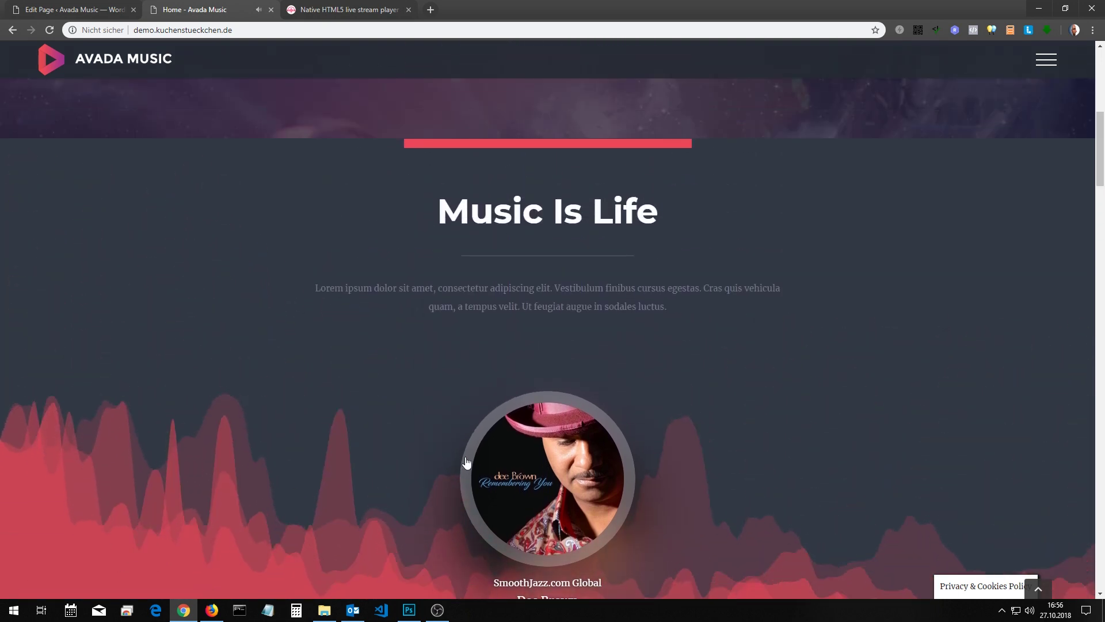
scroll(465, 458, "up", 4)
scroll(464, 456, "down", 6)
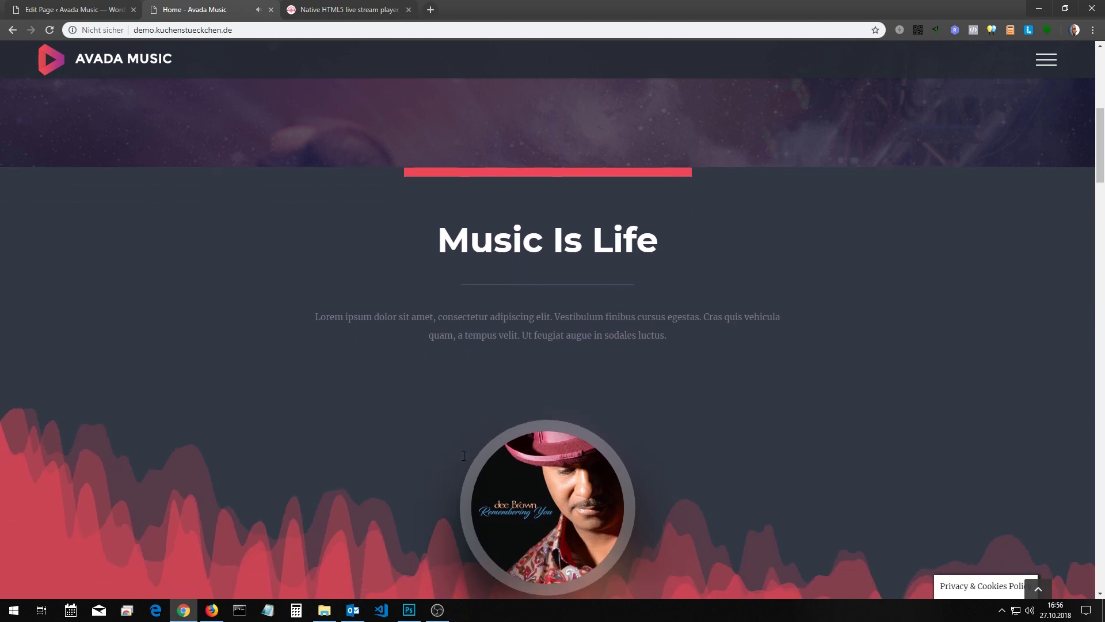
scroll(464, 460, "down", 5)
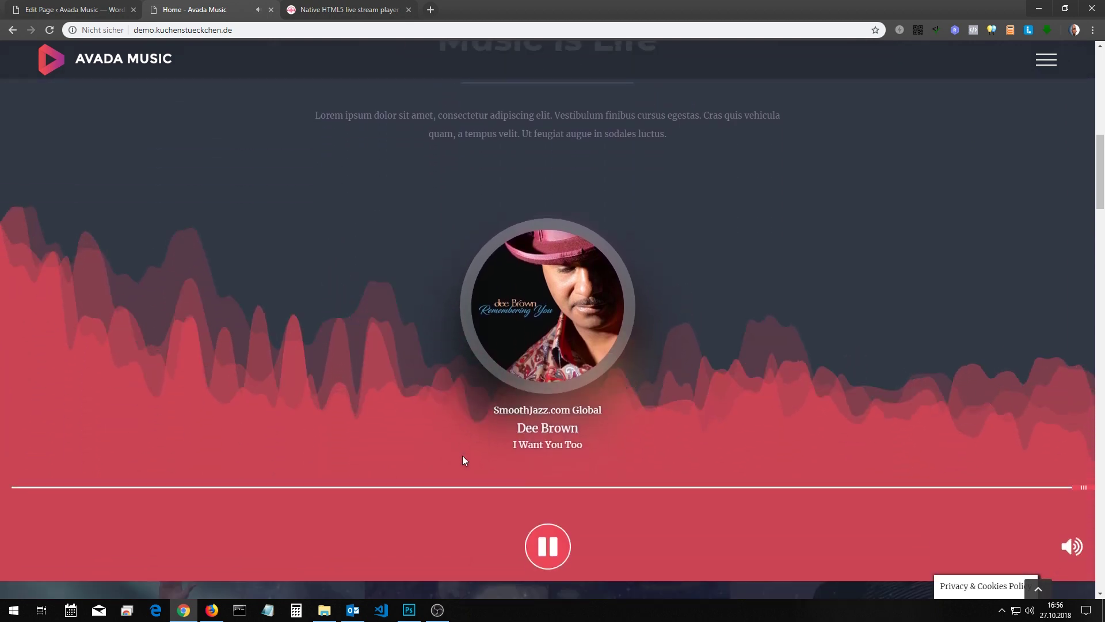
scroll(464, 461, "down", 5)
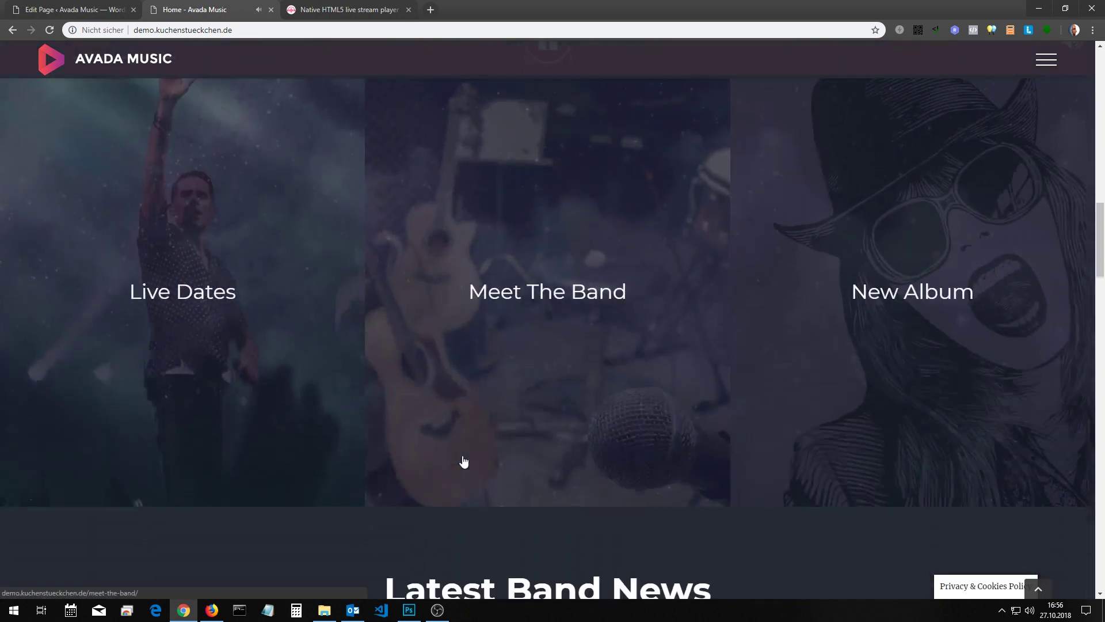
scroll(464, 460, "up", 5)
scroll(464, 460, "up", 4)
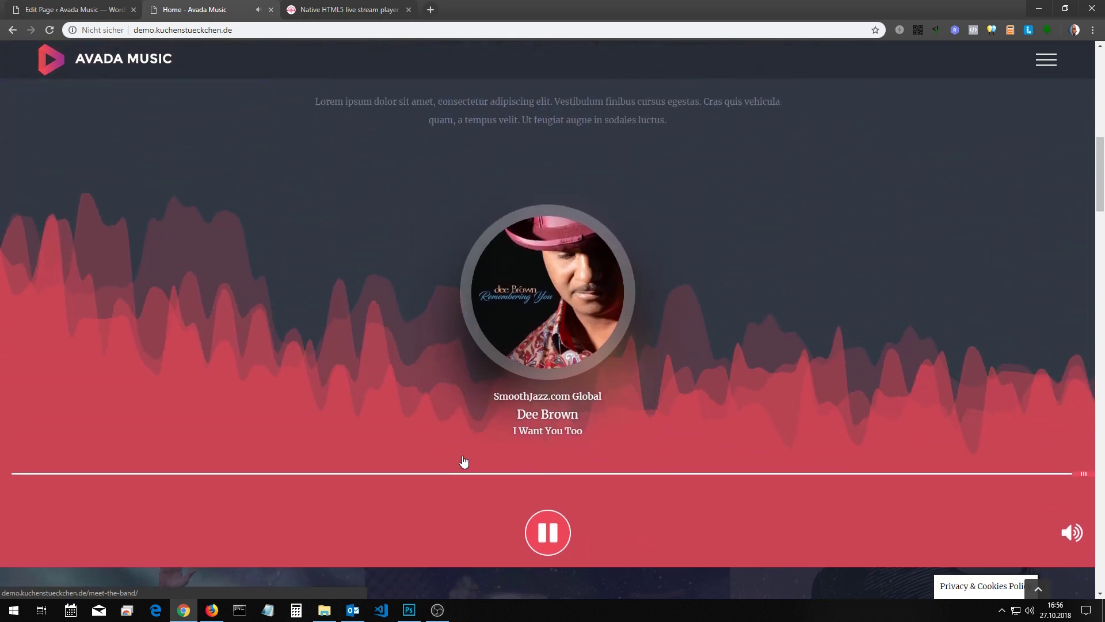
left_click_drag(1089, 488, 950, 477)
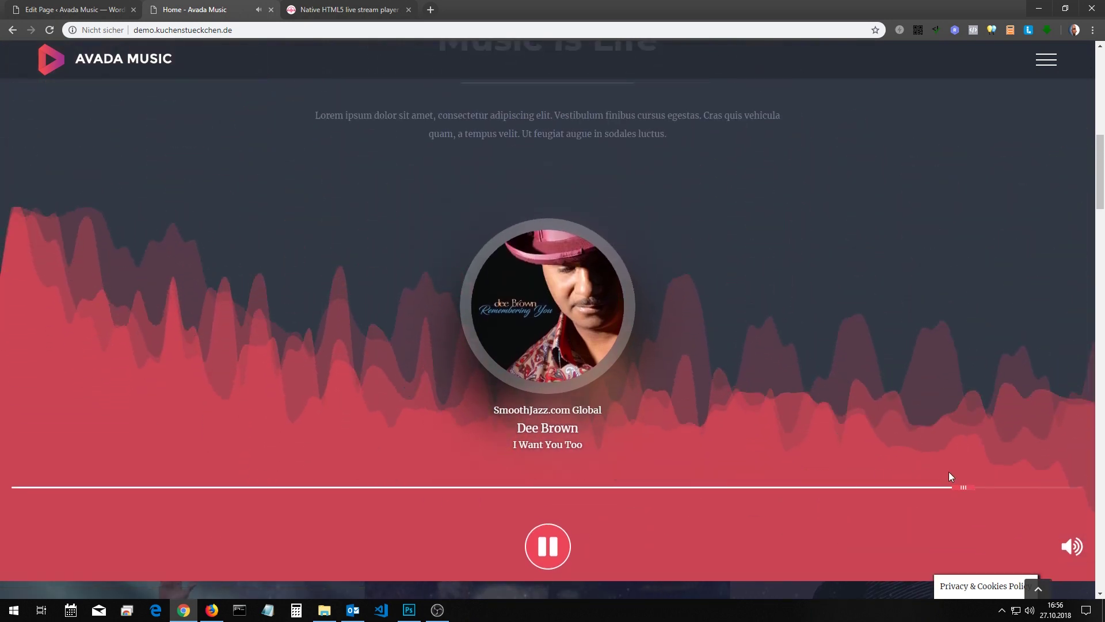
left_click(548, 545)
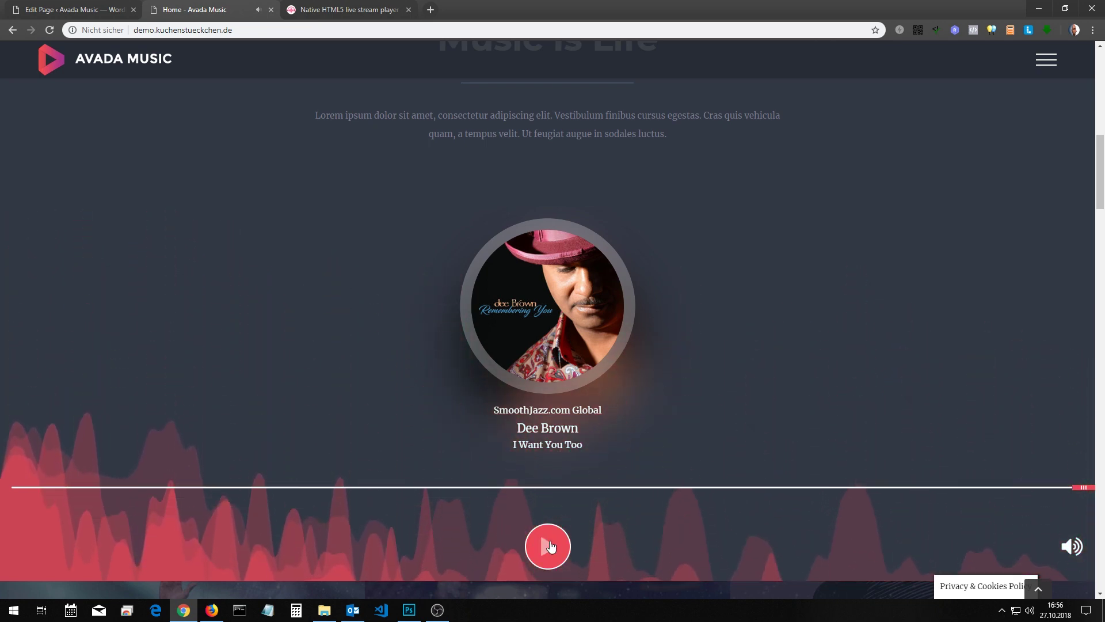